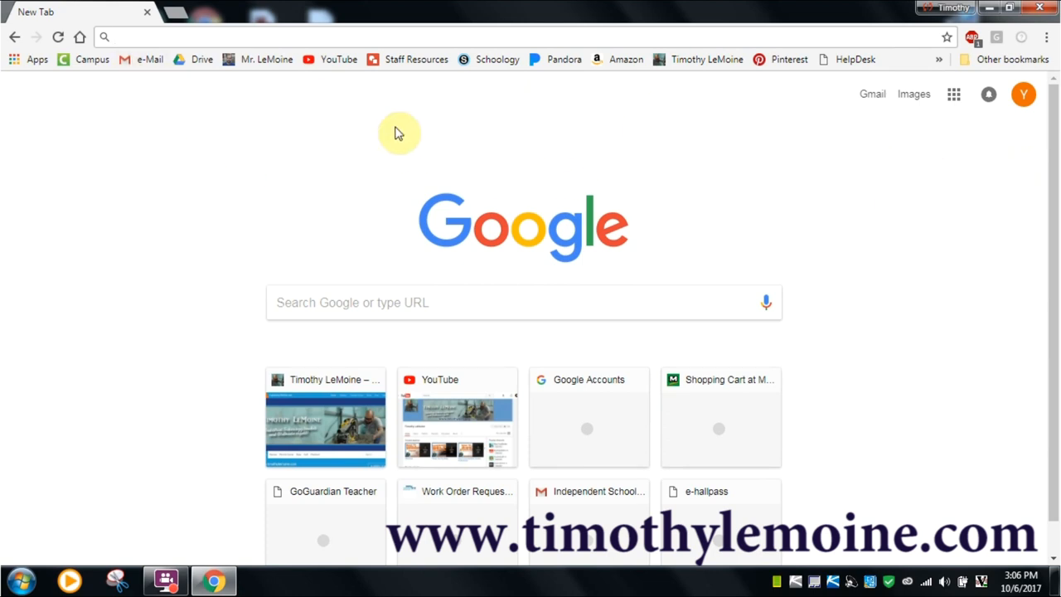
# From Google Drive, create a new blank Google Slides presentation
pyautogui.click(202, 59)
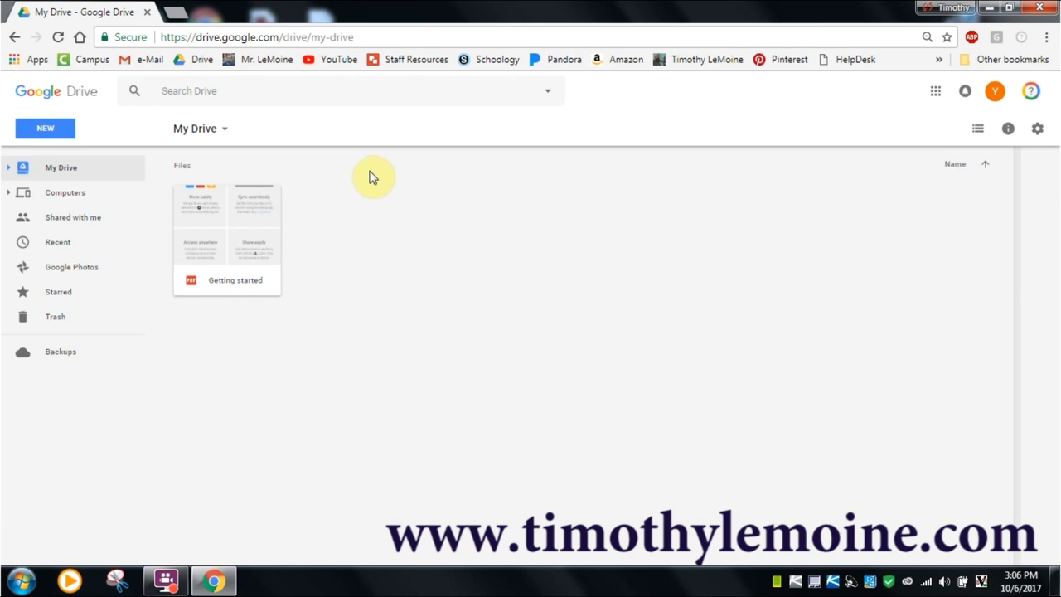
pyautogui.click(45, 129)
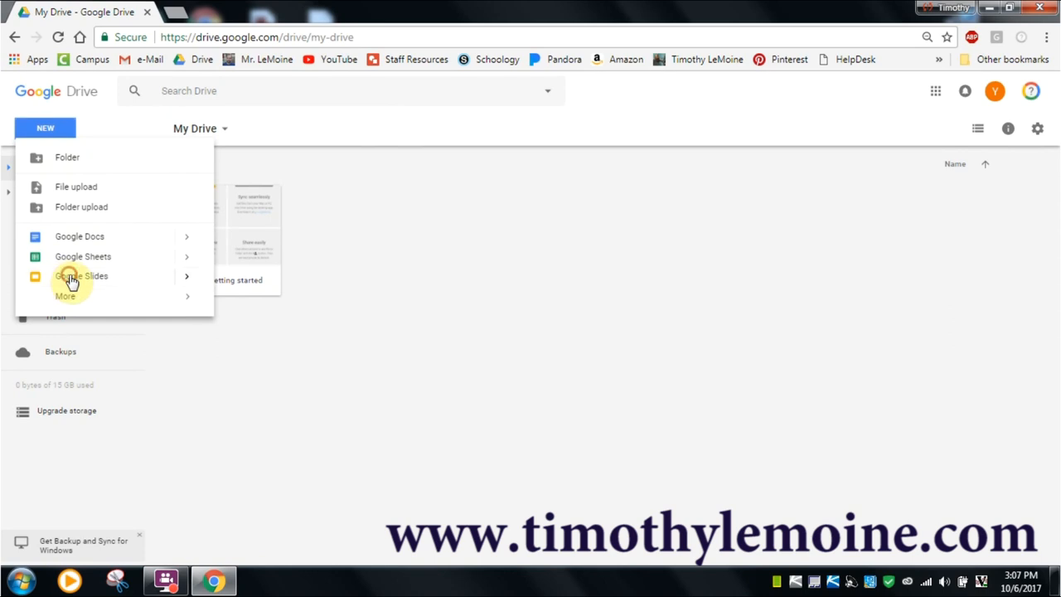
pyautogui.click(81, 276)
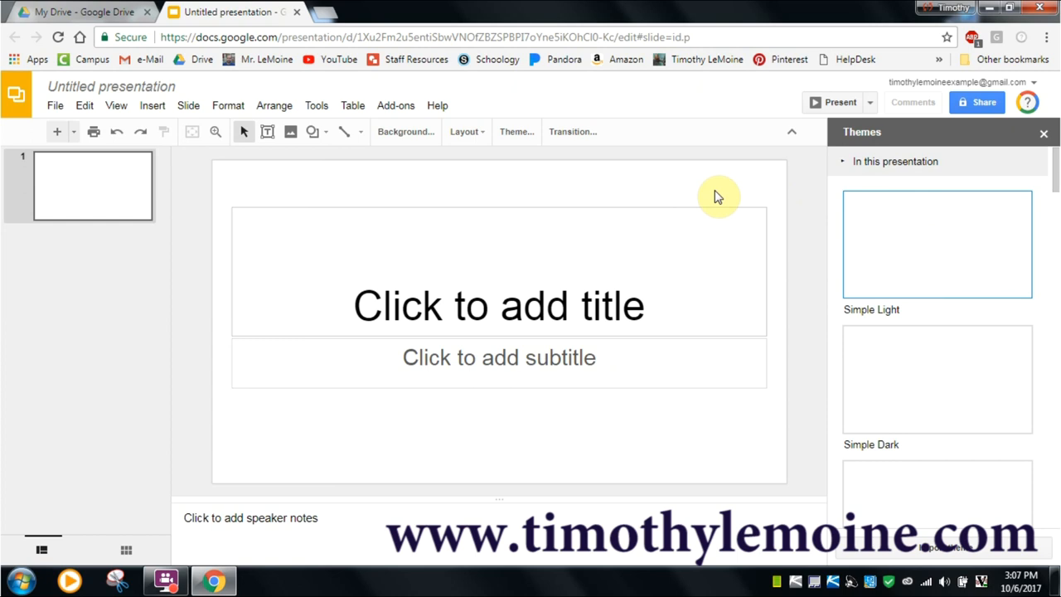
# In Page setup, choose Custom and enter a width of 8.5 and height of 11 inches
pyautogui.click(56, 108)
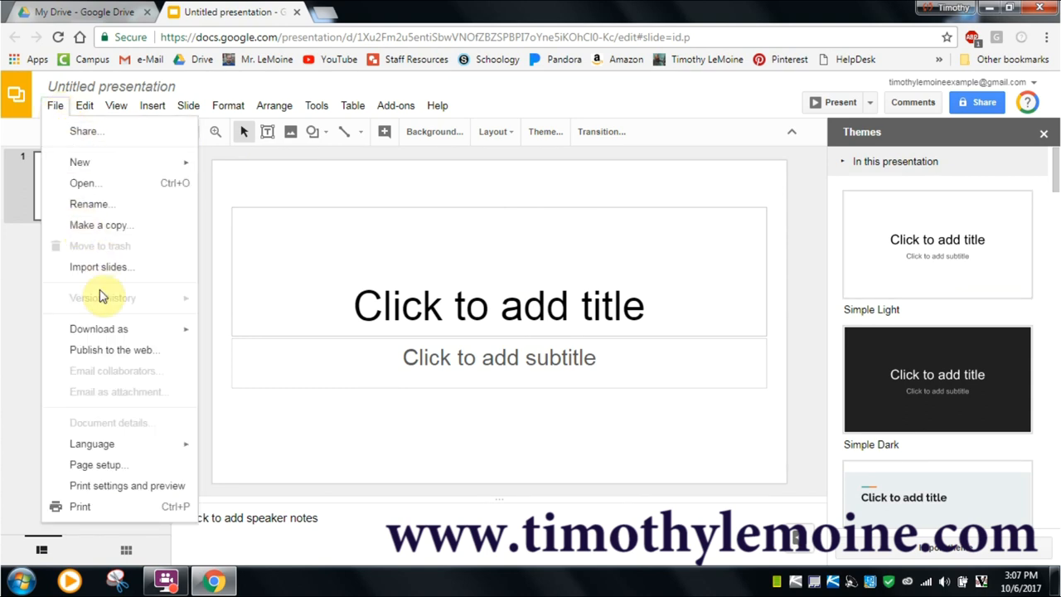
pyautogui.click(112, 472)
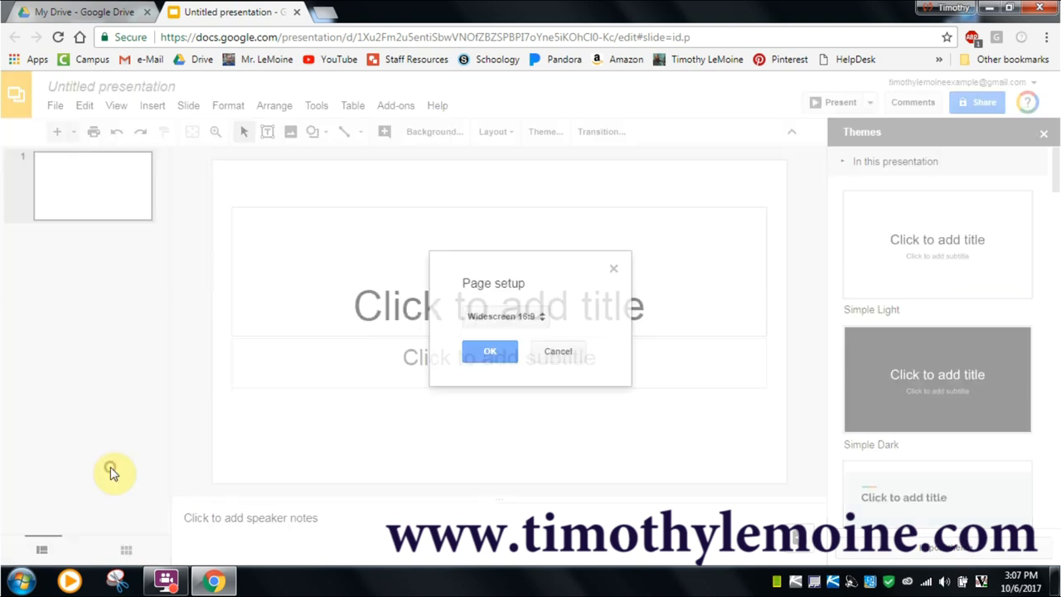
pyautogui.click(543, 317)
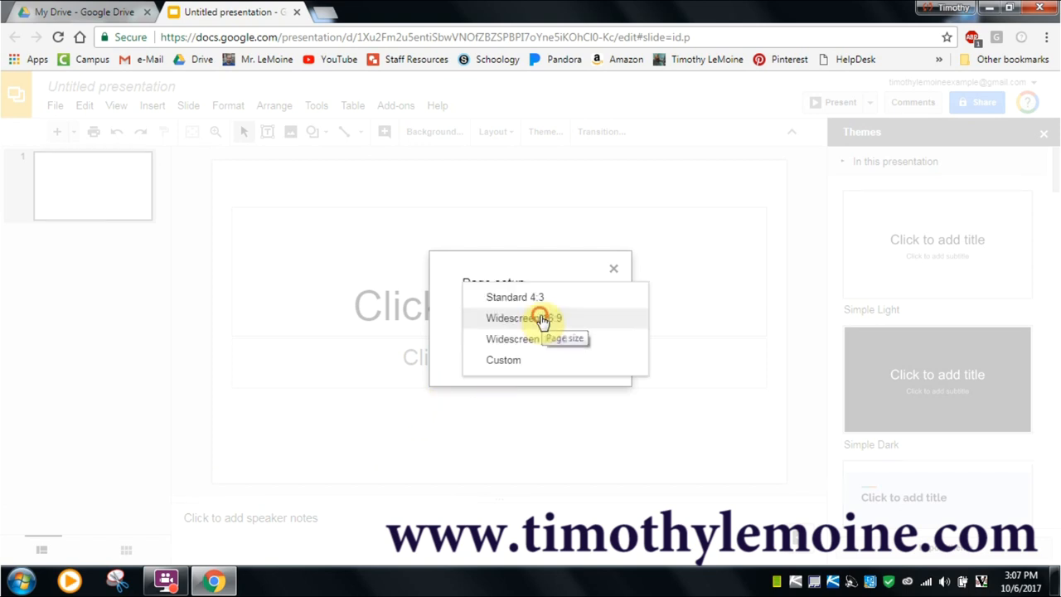
pyautogui.click(503, 361)
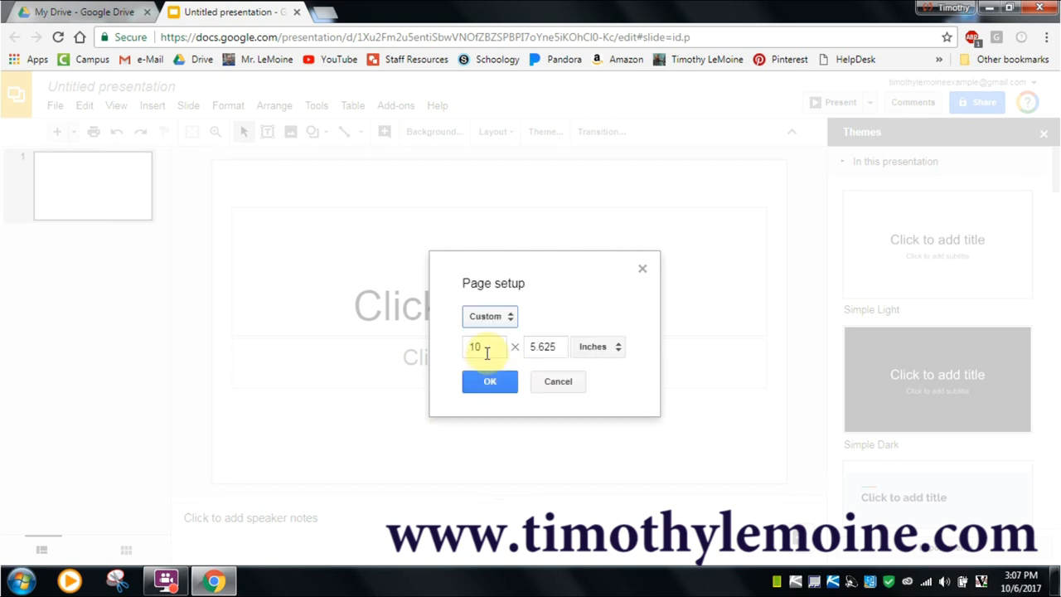
pyautogui.moveTo(489, 348); pyautogui.dragTo(466, 348)
pyautogui.write('8.5')
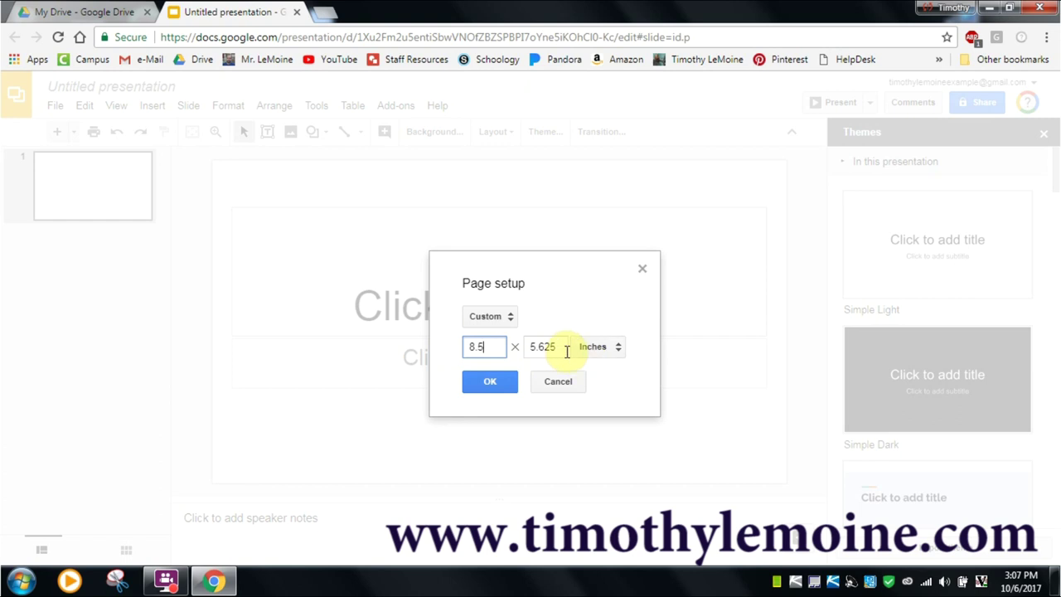
pyautogui.moveTo(560, 346); pyautogui.dragTo(531, 348)
pyautogui.write('11')
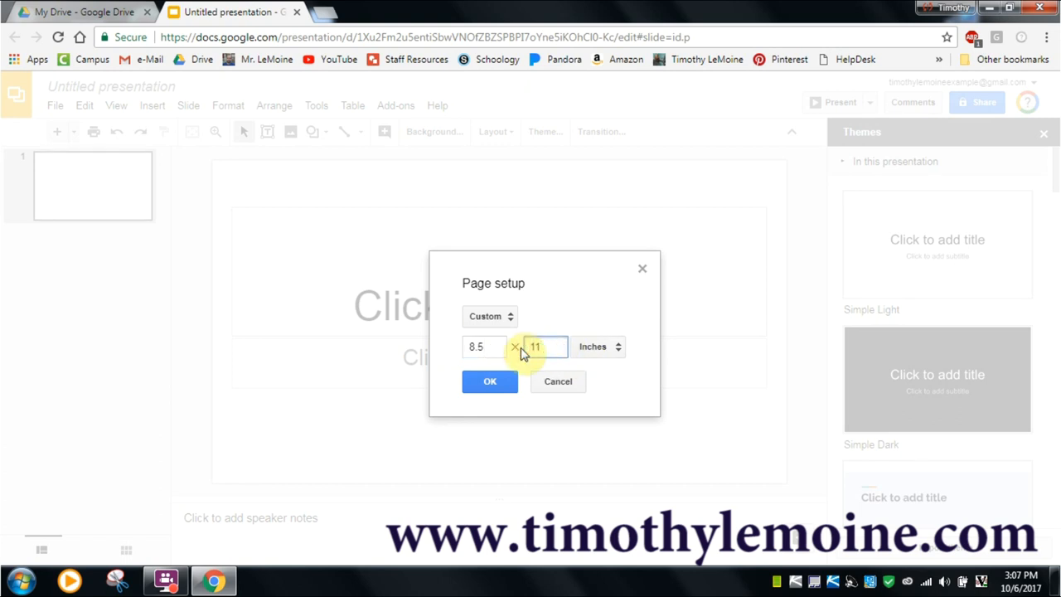
# Apply the 8.5 × 11 inch page and delete the title and subtitle placeholders
pyautogui.click(492, 381)
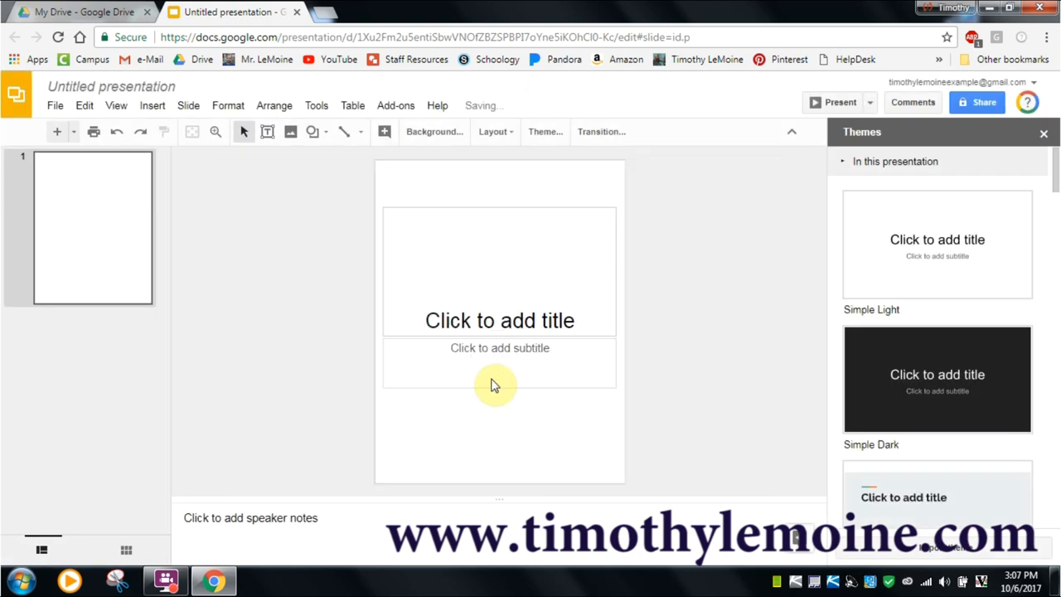
pyautogui.click(579, 320)
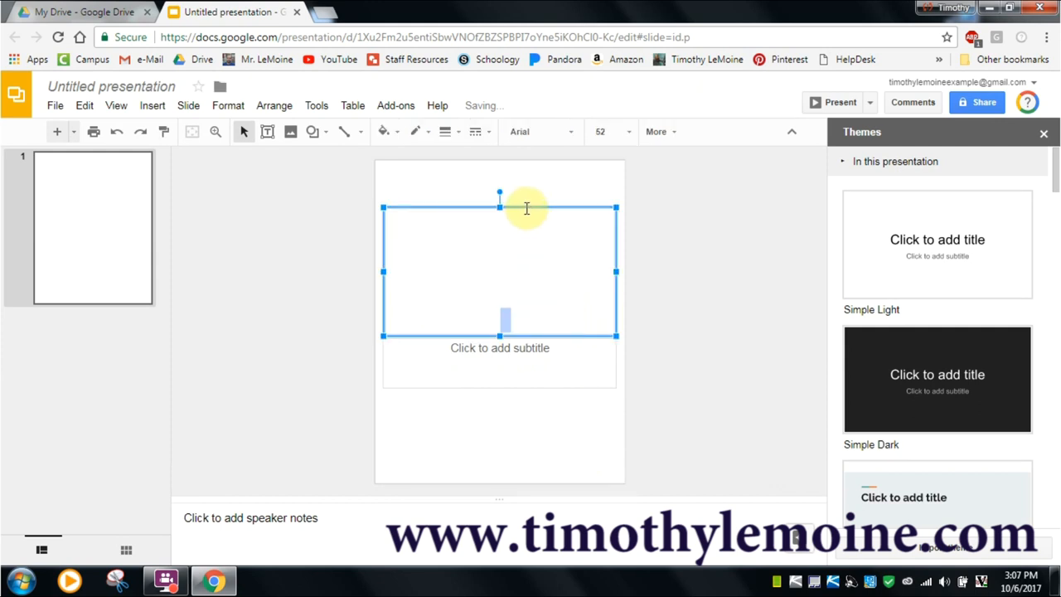
pyautogui.press('Delete')
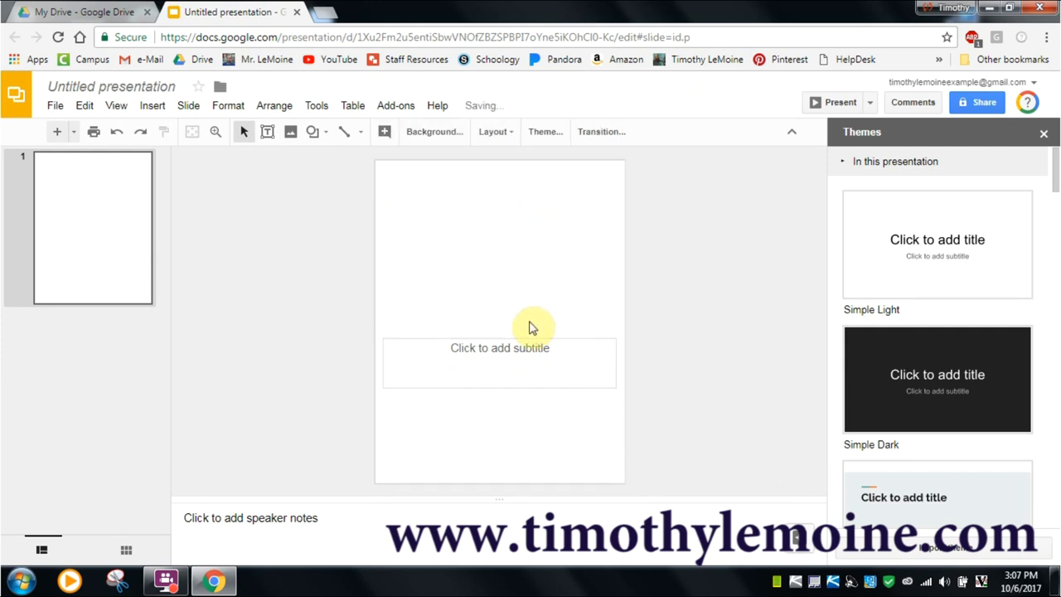
pyautogui.click(533, 341)
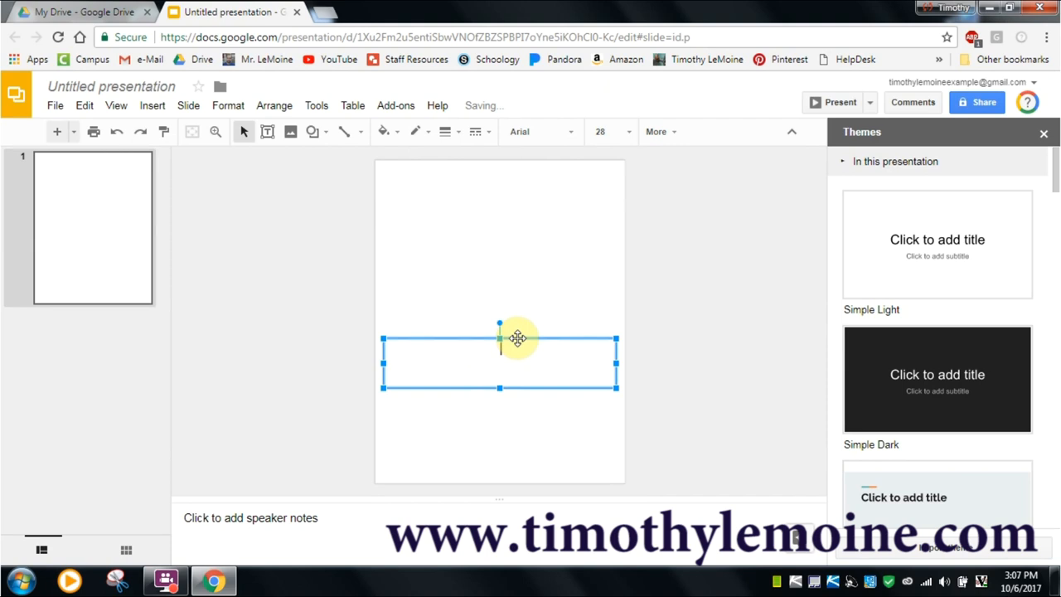
pyautogui.press('Delete')
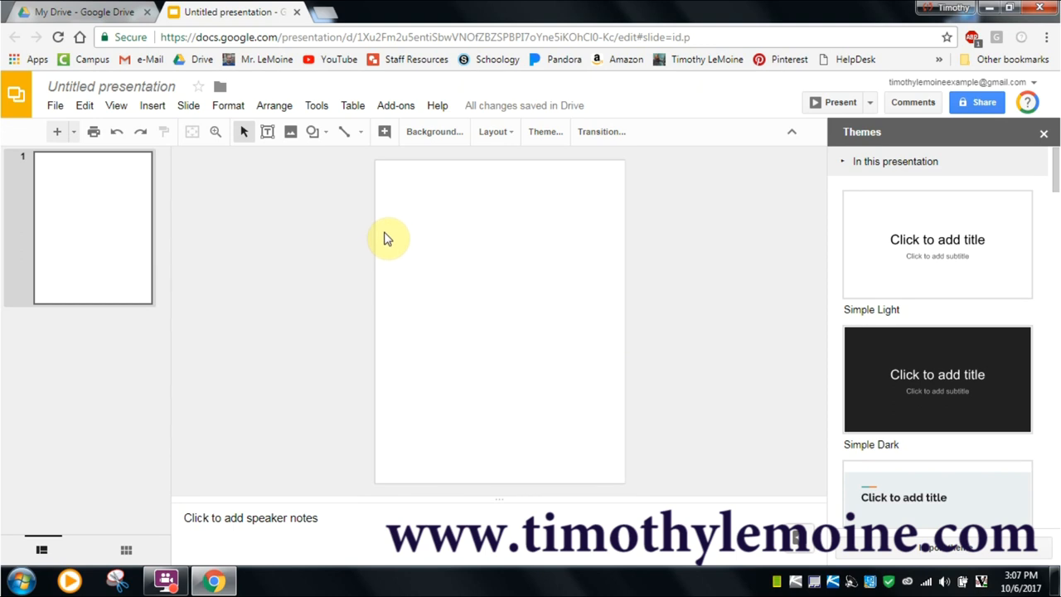
# In a new tab, search Google for 'dog' and switch to image results
pyautogui.click(334, 12)
pyautogui.click(308, 303)
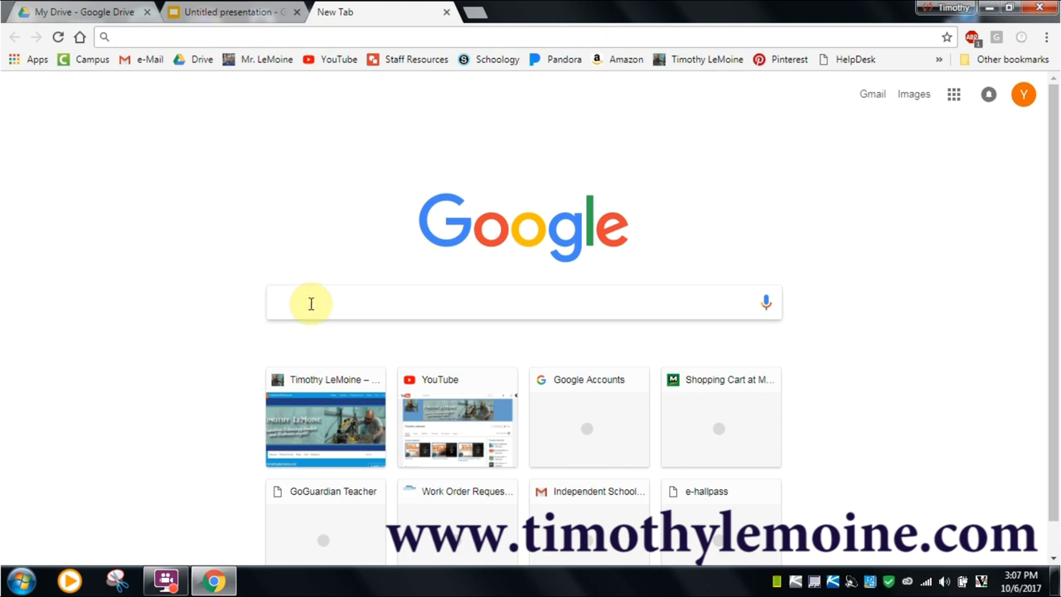
pyautogui.write('dog')
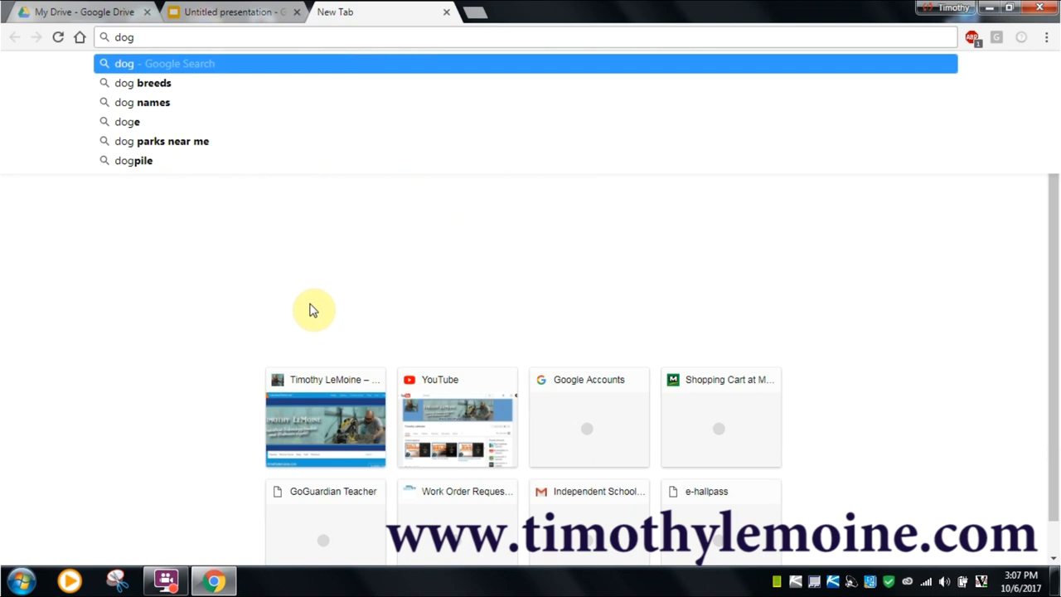
pyautogui.press('Return')
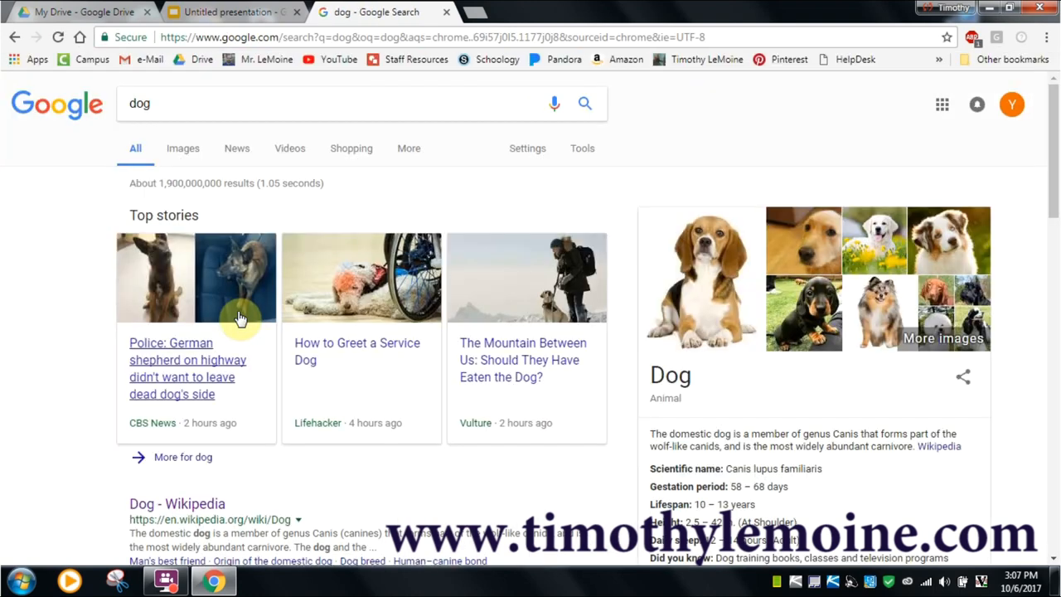
pyautogui.click(191, 150)
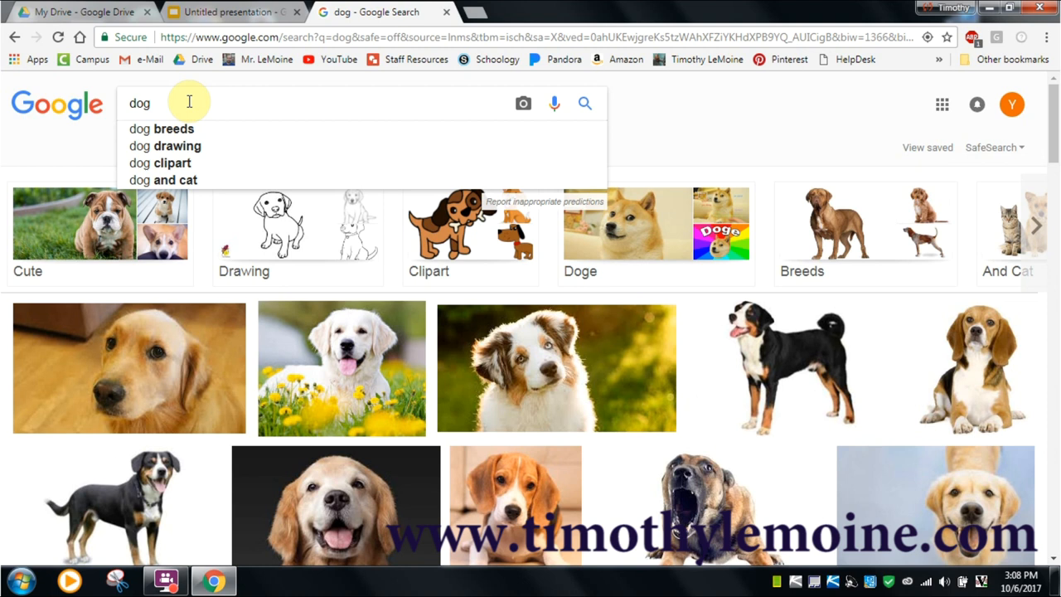
pyautogui.write('cutout')
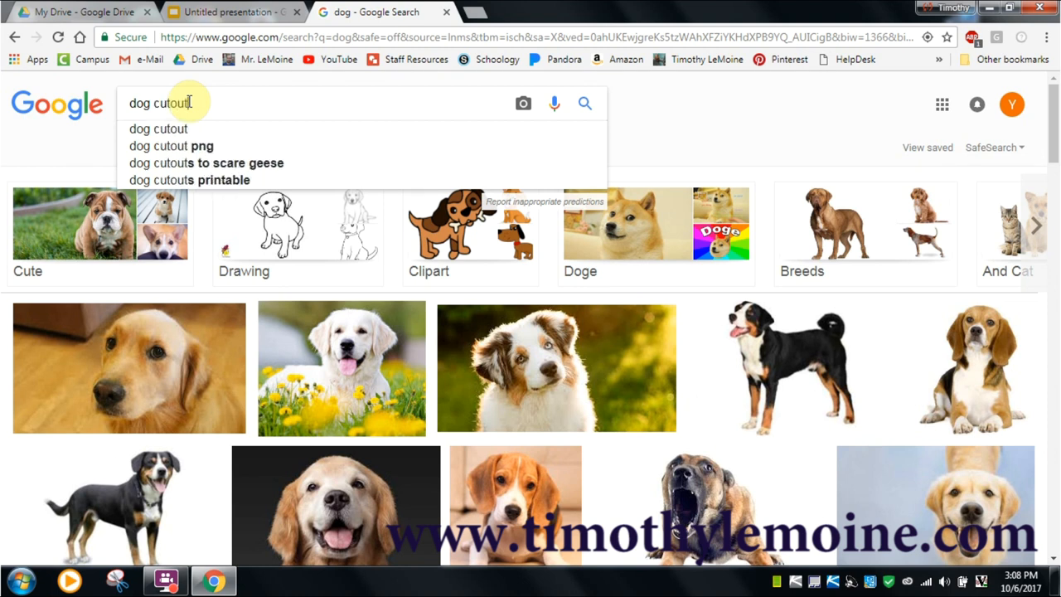
# Try 'dog cutout' and 'bone cutout' searches, then search images for 'dog silhouette'
pyautogui.press('Return')
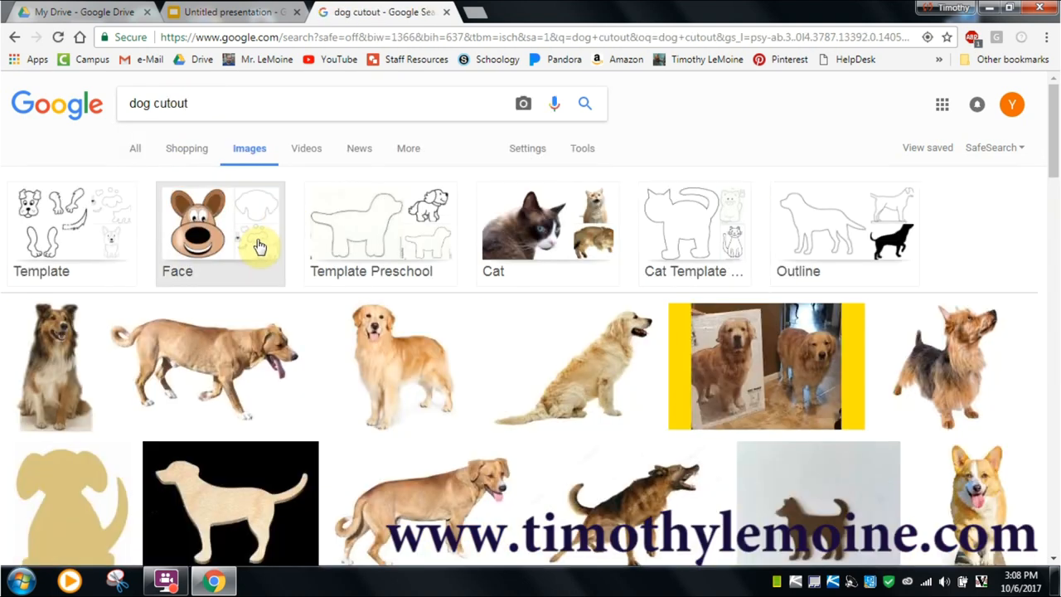
pyautogui.scroll(-4, 580, 354)
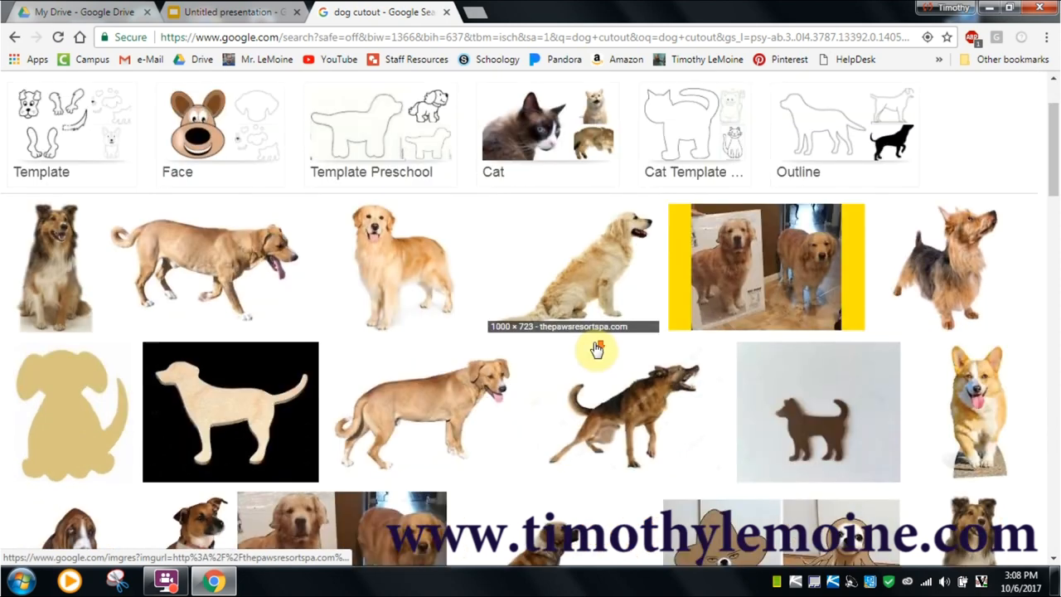
pyautogui.scroll(4, 598, 353)
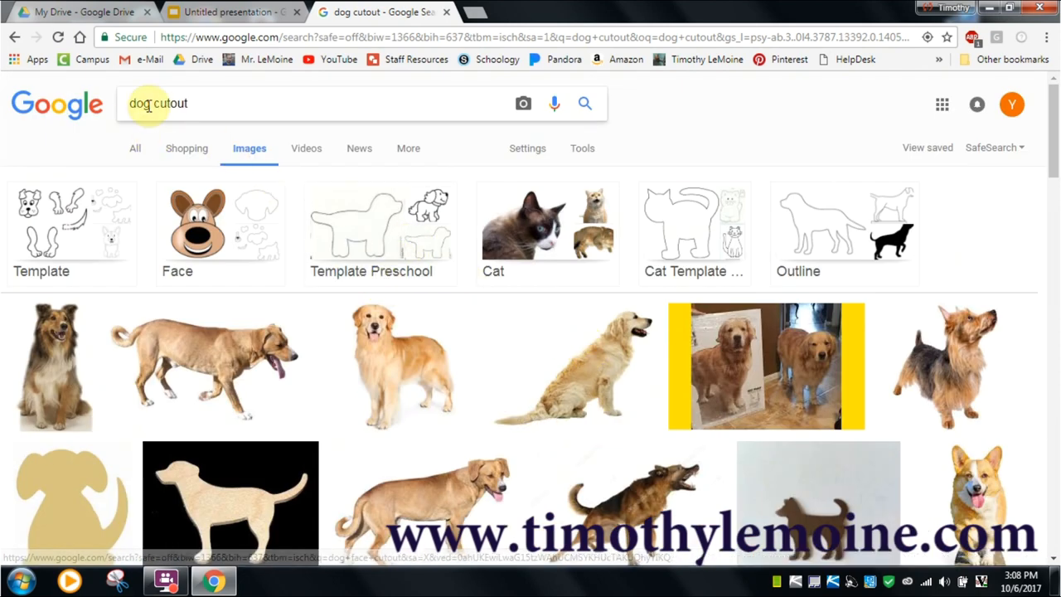
pyautogui.moveTo(151, 103); pyautogui.dragTo(124, 105)
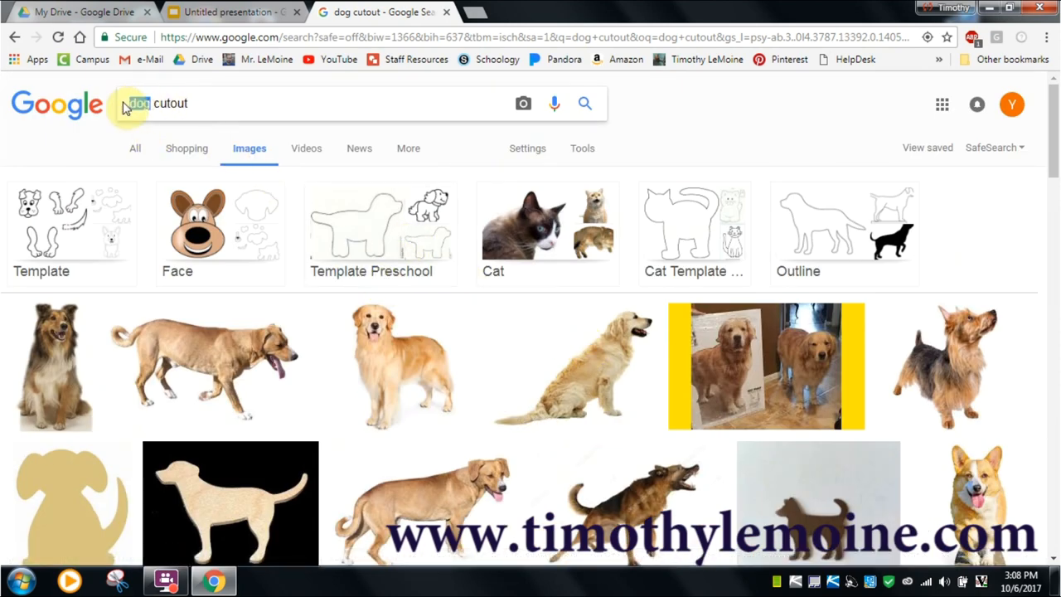
pyautogui.write('bone')
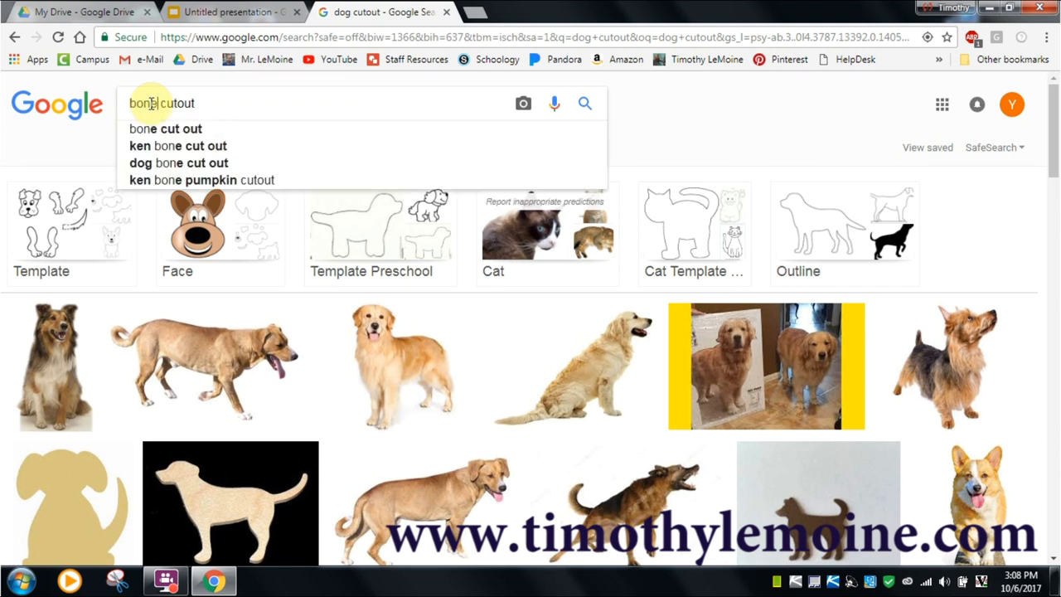
pyautogui.press('Return')
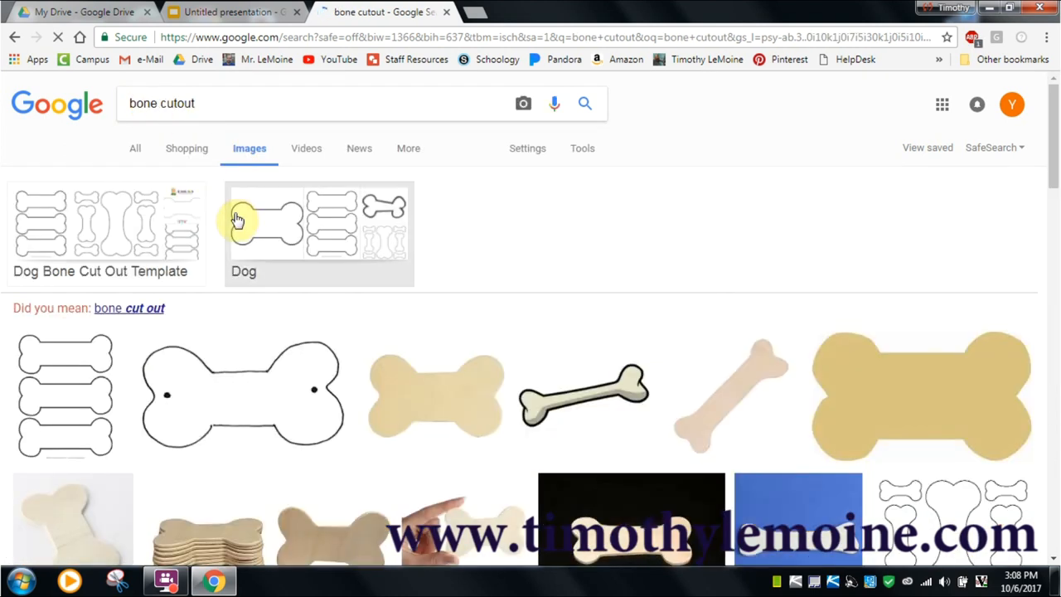
pyautogui.scroll(-2, 248, 290)
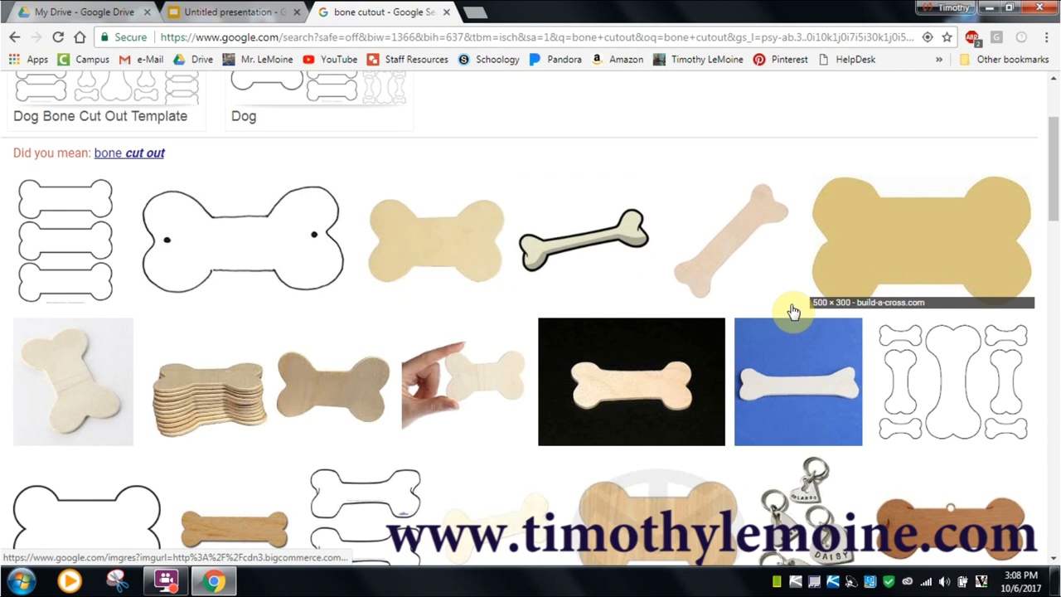
pyautogui.scroll(1, 285, 263)
pyautogui.scroll(2, 284, 263)
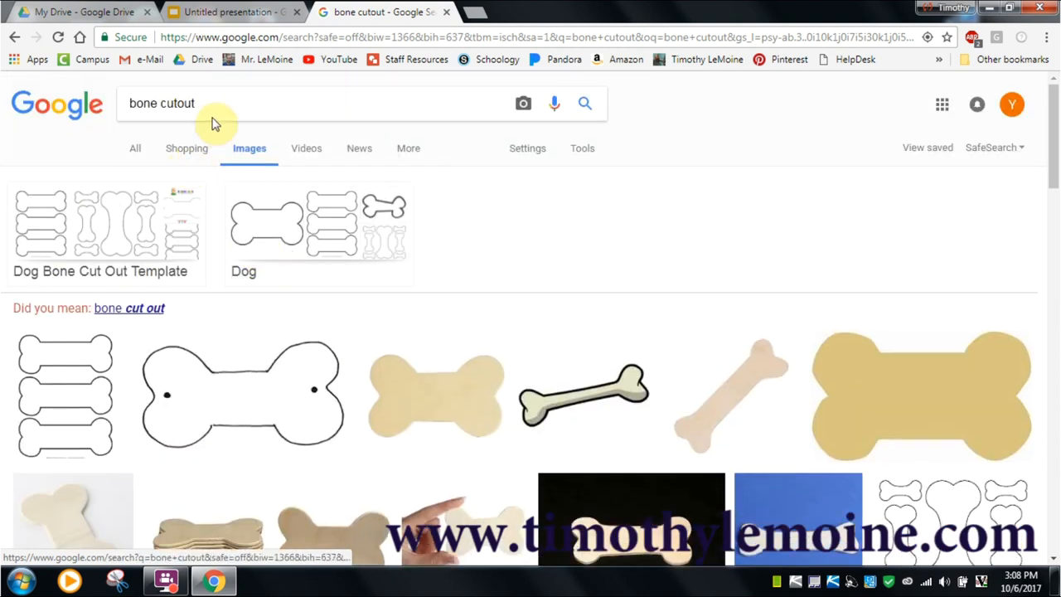
pyautogui.moveTo(208, 103); pyautogui.dragTo(87, 100)
pyautogui.write('do')
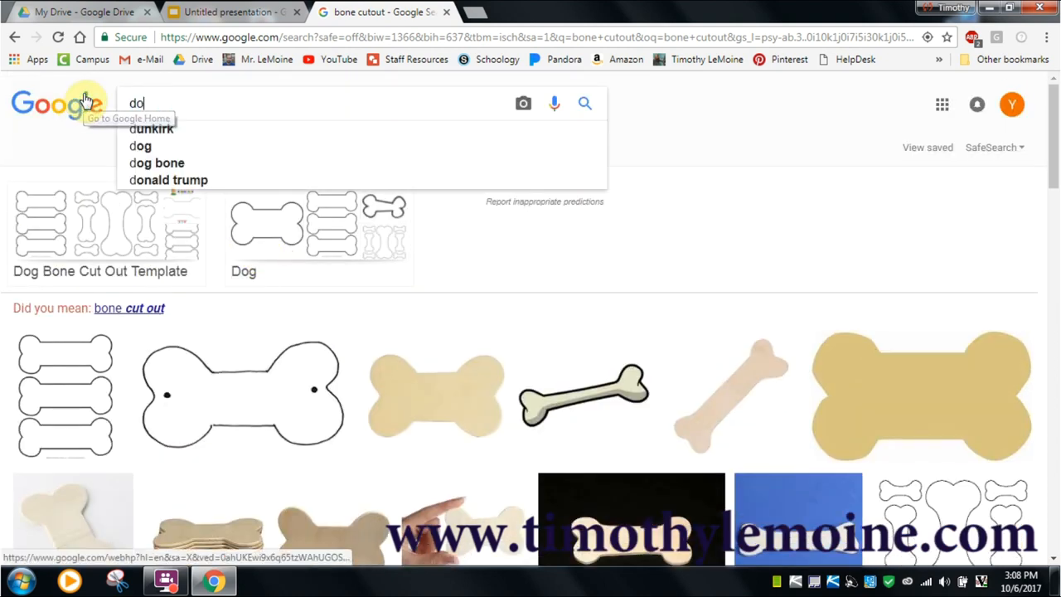
pyautogui.write('g')
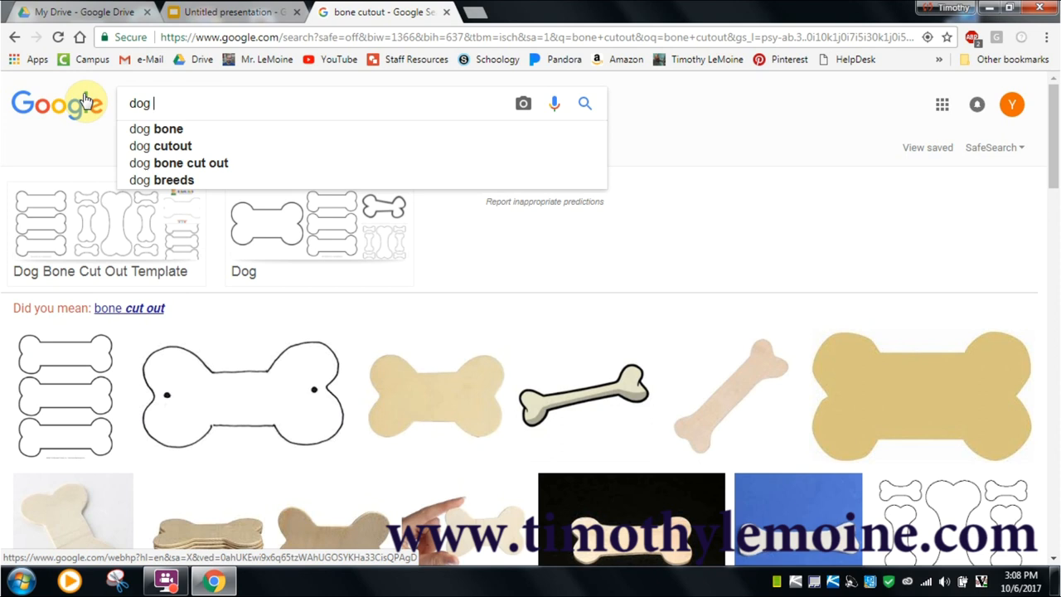
pyautogui.write(' si')
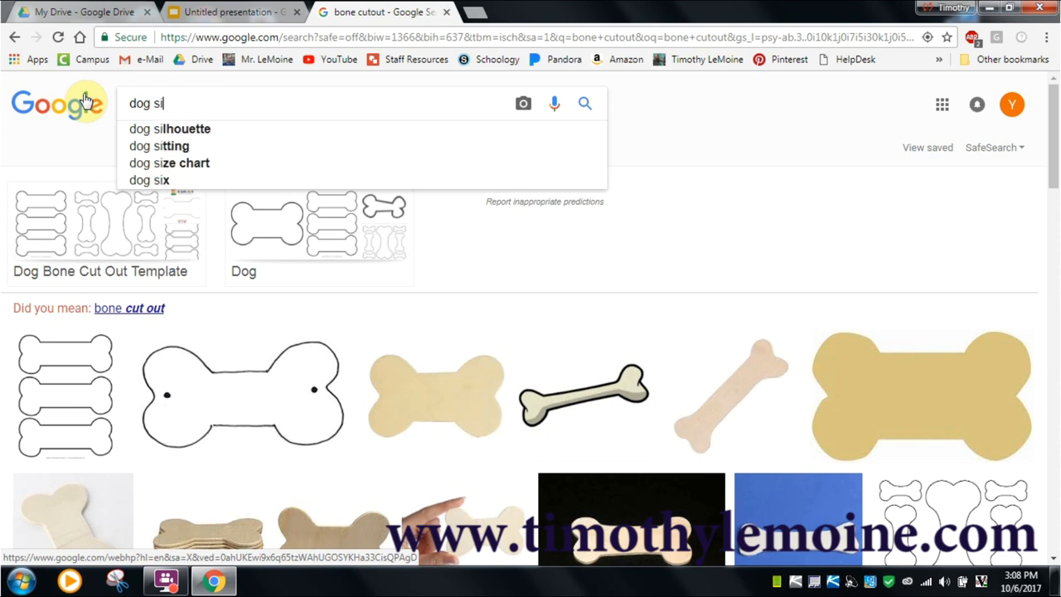
pyautogui.write('lh')
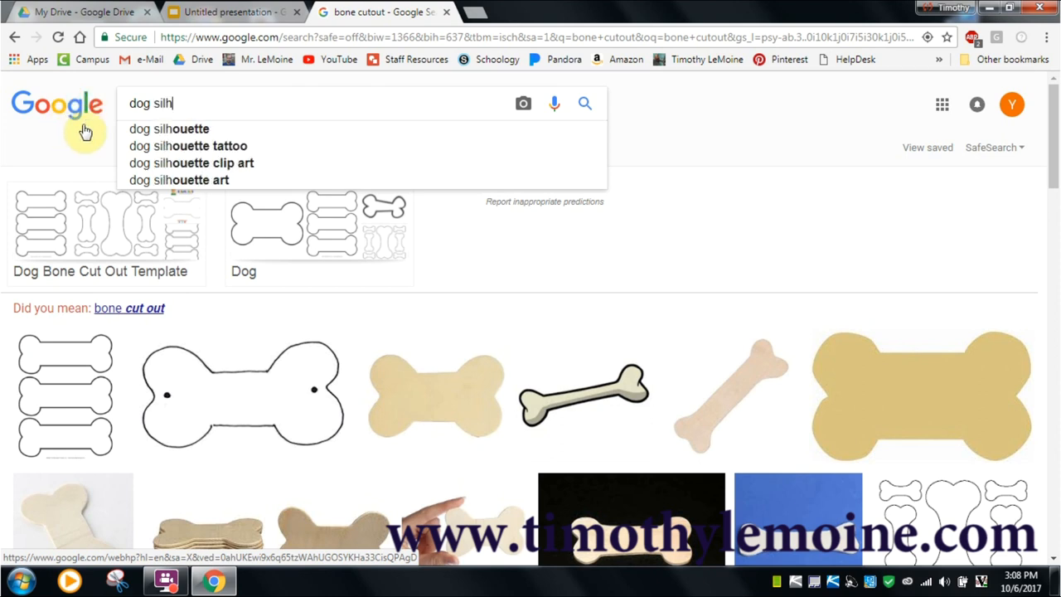
pyautogui.click(169, 129)
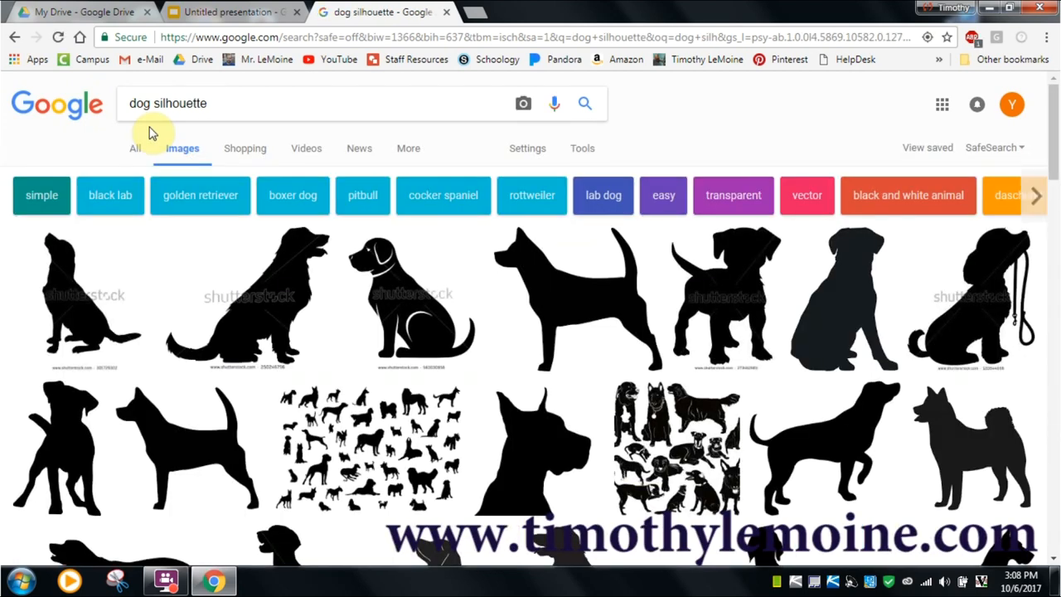
pyautogui.scroll(-3, 709, 357)
pyautogui.scroll(-3, 709, 356)
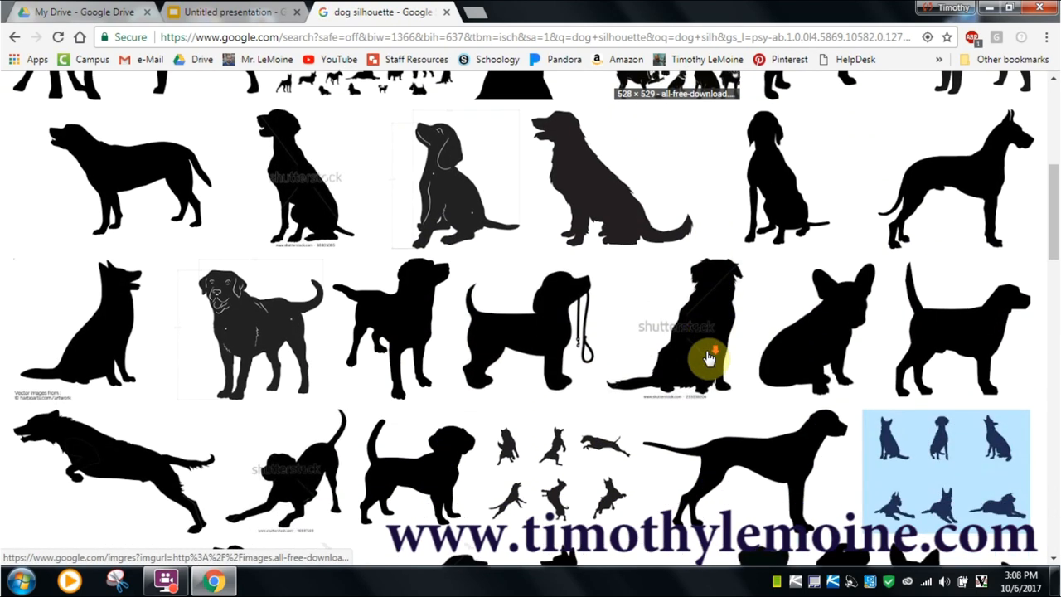
pyautogui.scroll(-3, 708, 356)
pyautogui.scroll(-3, 709, 356)
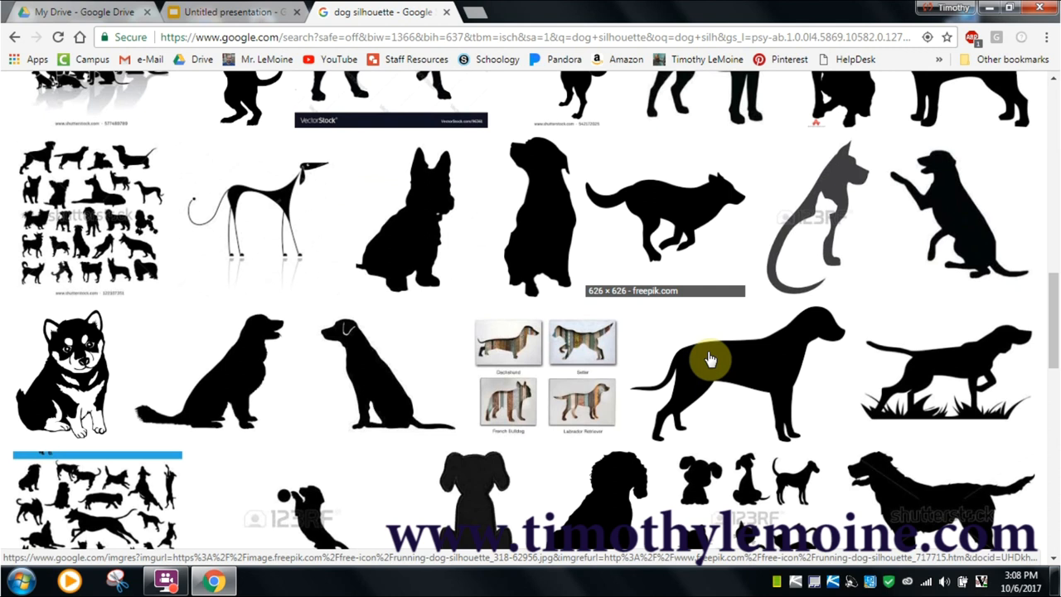
pyautogui.scroll(-3, 708, 356)
pyautogui.scroll(-3, 708, 356)
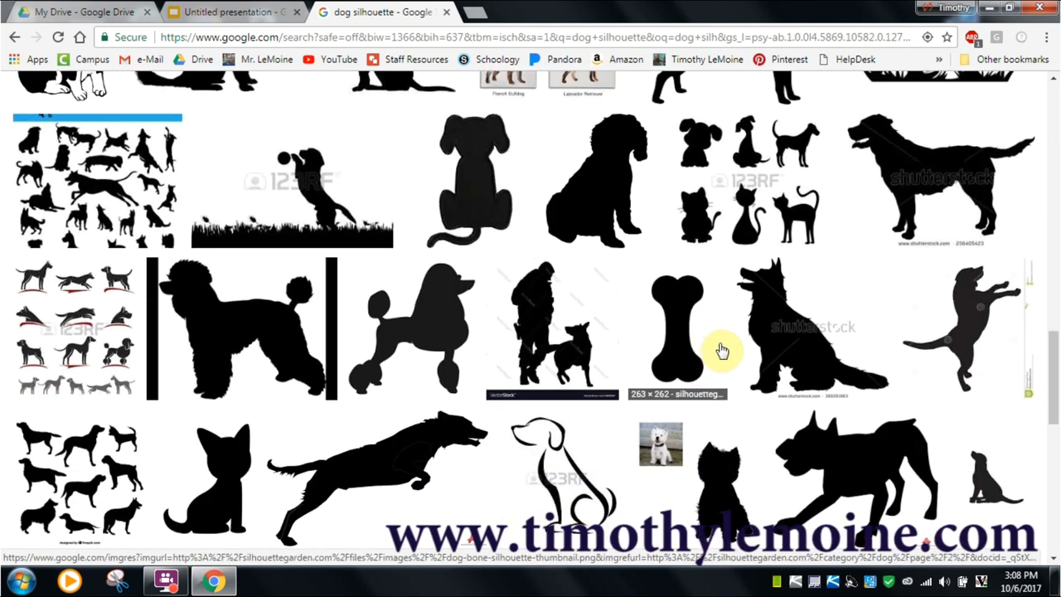
pyautogui.scroll(-1, 580, 357)
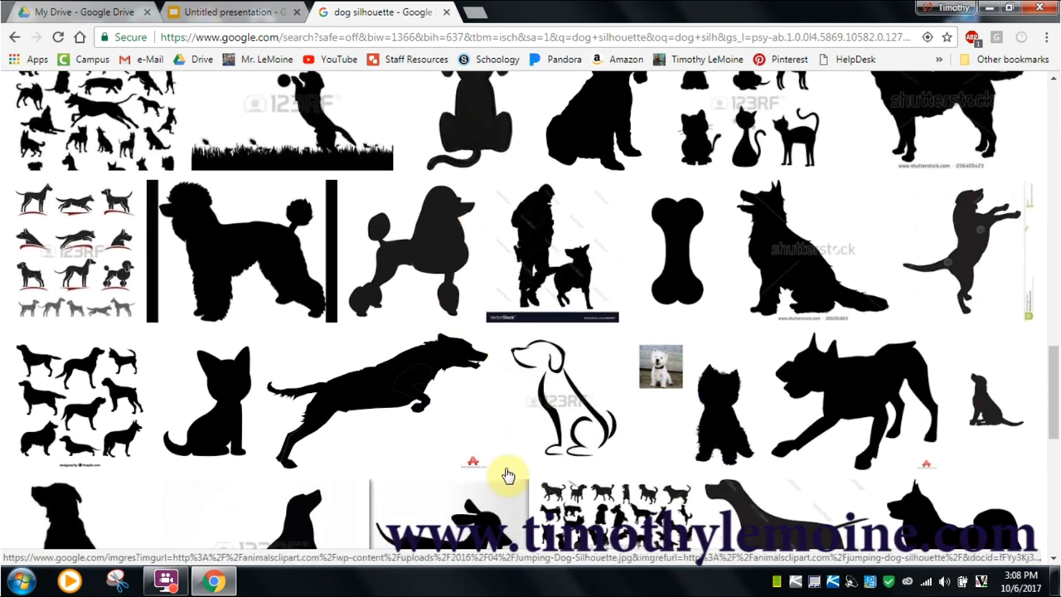
# Preview the standing poodle silhouette and drag it onto the presentation slide
pyautogui.click(426, 240)
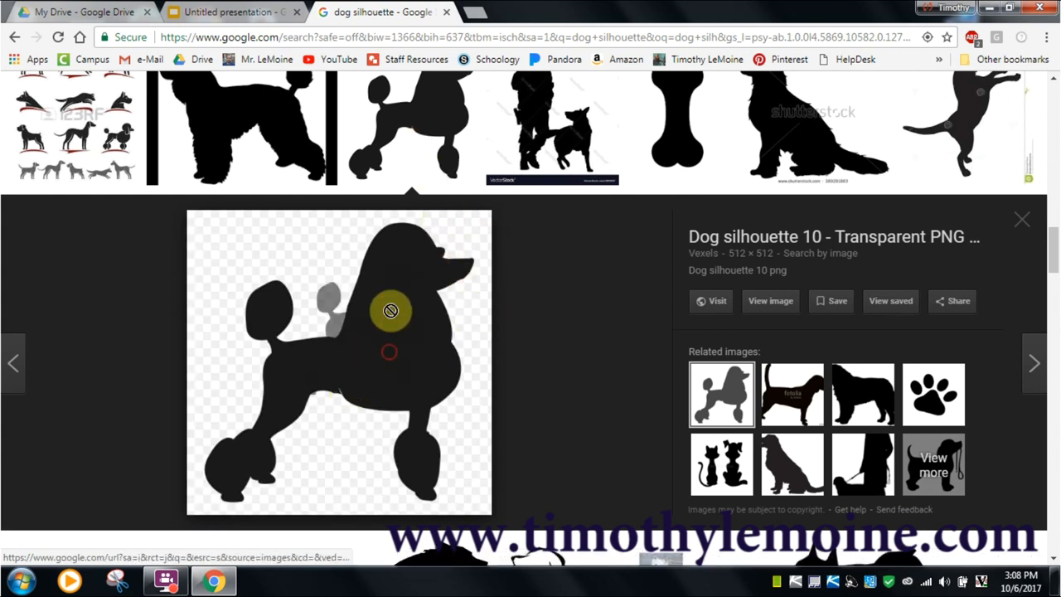
pyautogui.moveTo(396, 330)
pyautogui.mouseDown()
pyautogui.moveTo(261, 89)
pyautogui.moveTo(521, 303)
pyautogui.mouseUp()
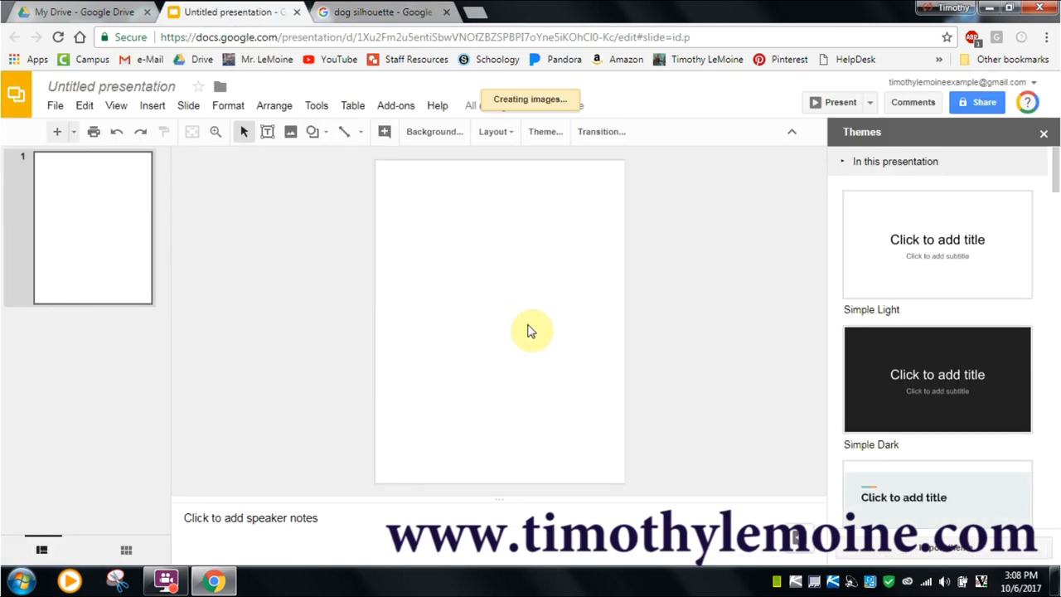
# Shrink the poodle into the slide's top-left corner and copy it
pyautogui.moveTo(602, 382)
pyautogui.mouseDown()
pyautogui.moveTo(479, 280)
pyautogui.moveTo(477, 265)
pyautogui.mouseUp()
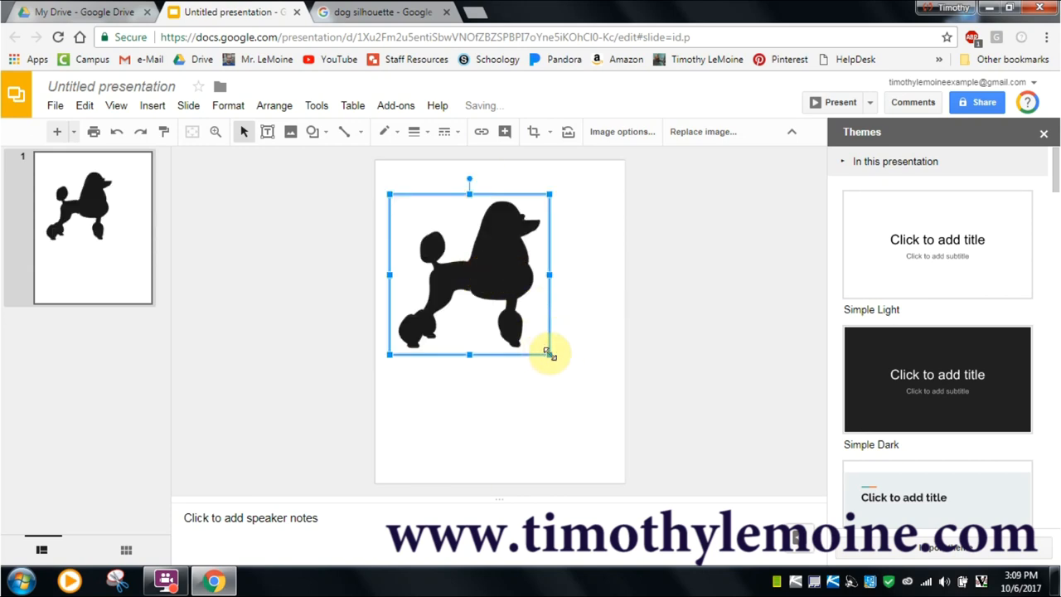
pyautogui.moveTo(548, 354); pyautogui.dragTo(448, 253)
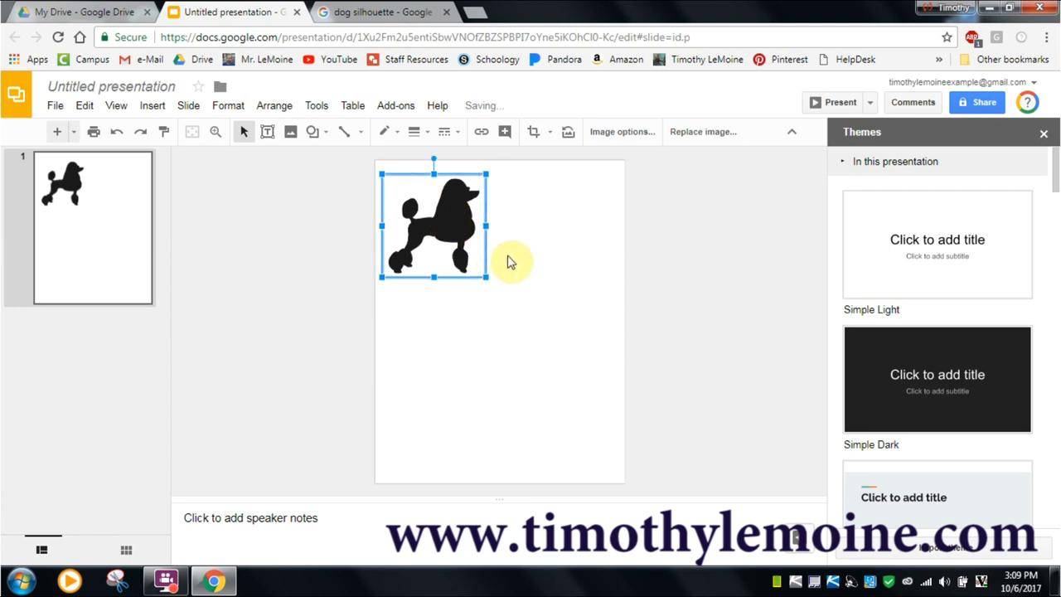
pyautogui.rightClick(450, 219)
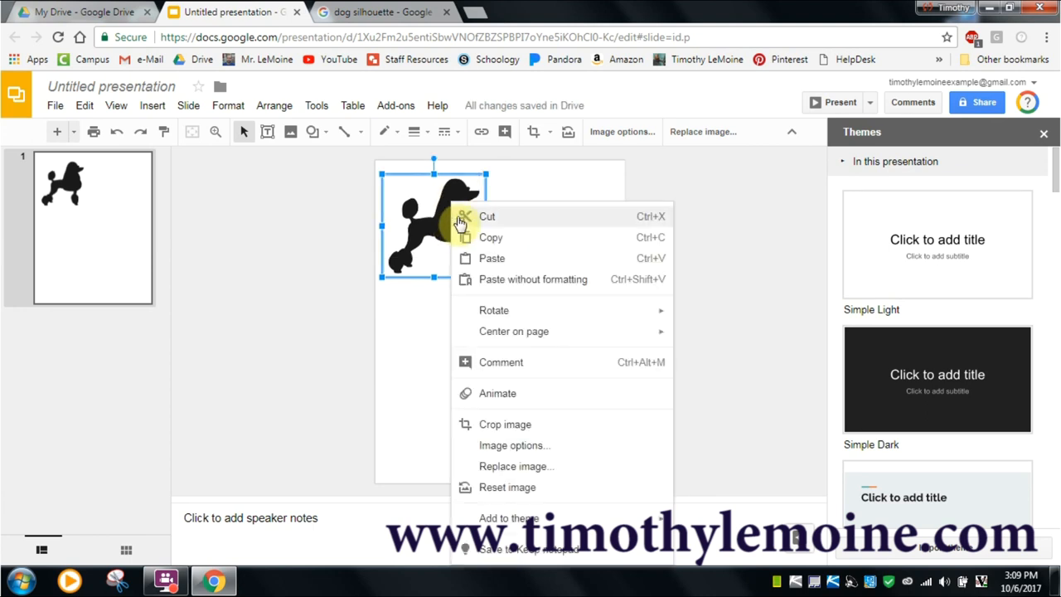
pyautogui.click(490, 237)
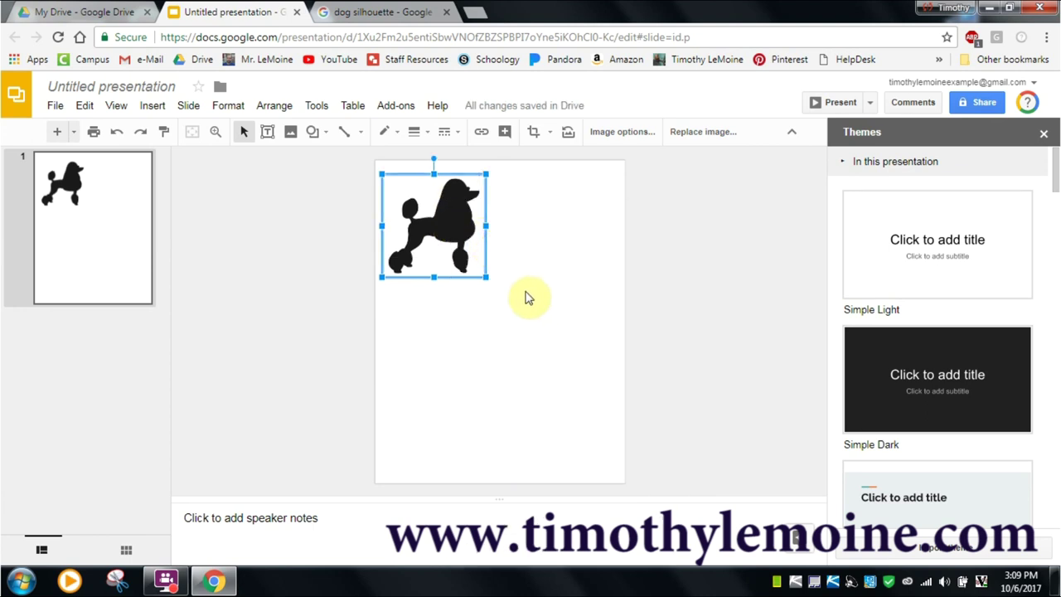
pyautogui.rightClick(439, 224)
pyautogui.click(478, 237)
# Paste a second poodle below the first and enlarge it
pyautogui.click(515, 331)
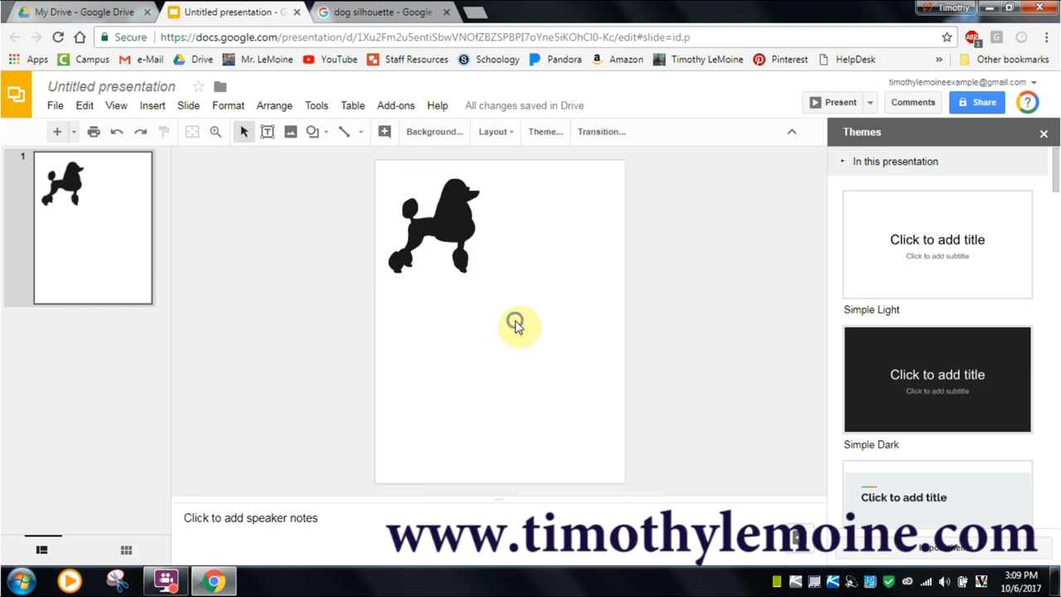
pyautogui.rightClick(515, 323)
pyautogui.click(555, 377)
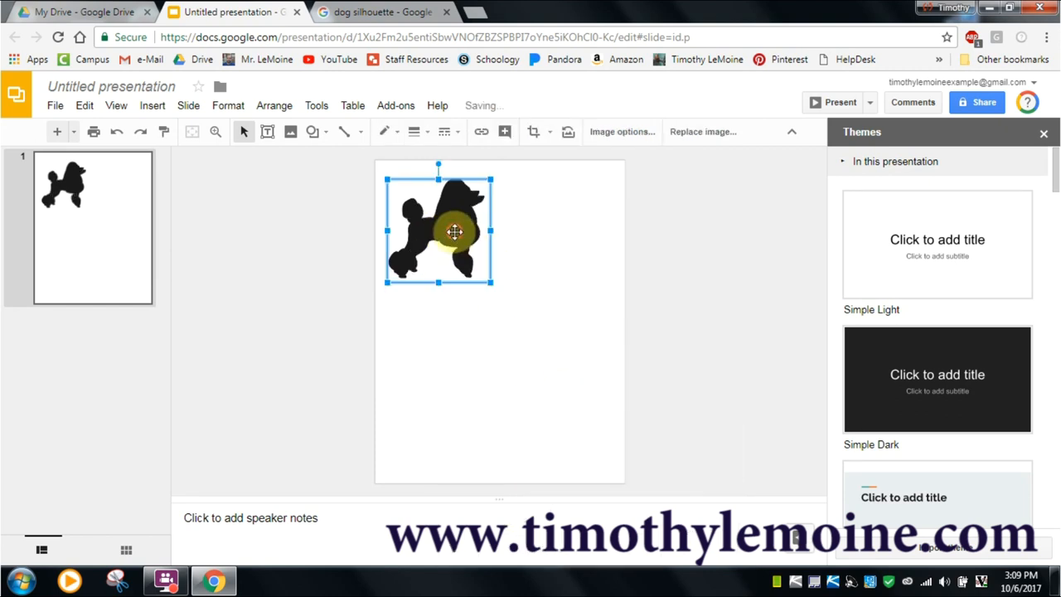
pyautogui.moveTo(447, 228); pyautogui.dragTo(458, 338)
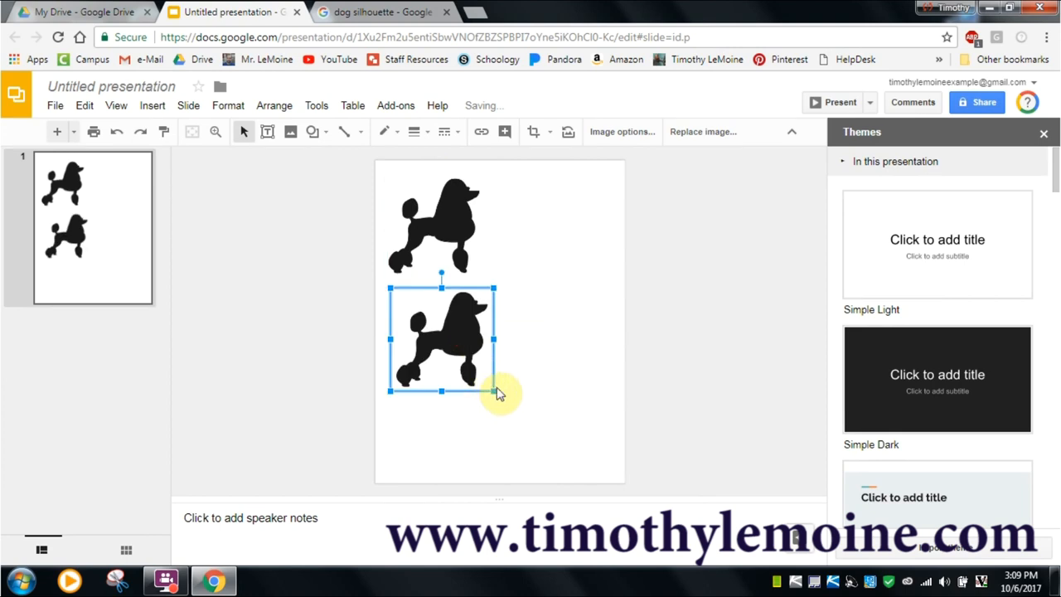
pyautogui.moveTo(492, 390); pyautogui.dragTo(512, 402)
pyautogui.click(542, 431)
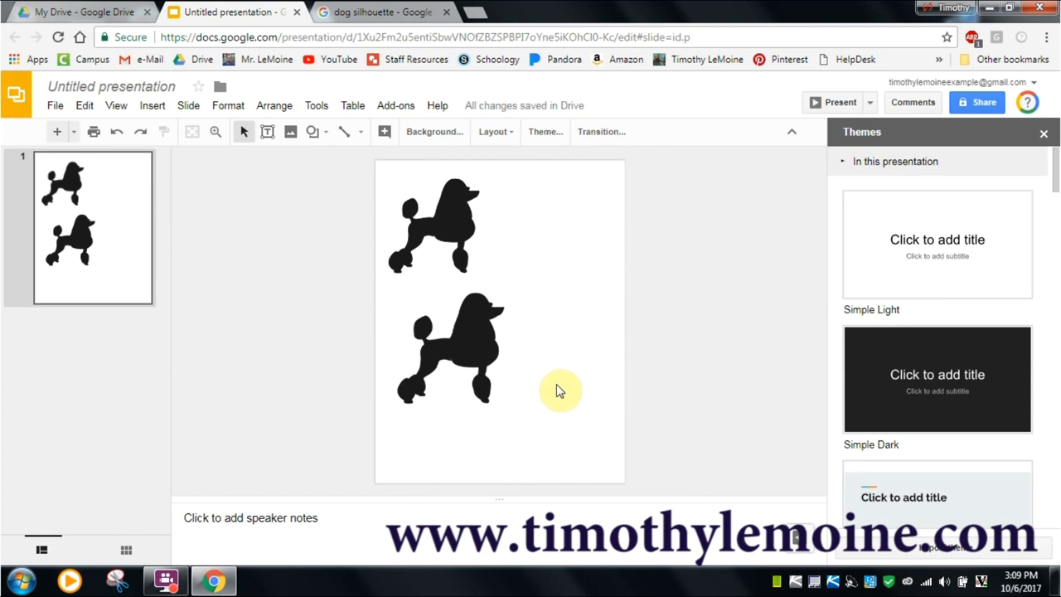
# Back in the image search, change the query to 'dog line drawing'
pyautogui.click(381, 12)
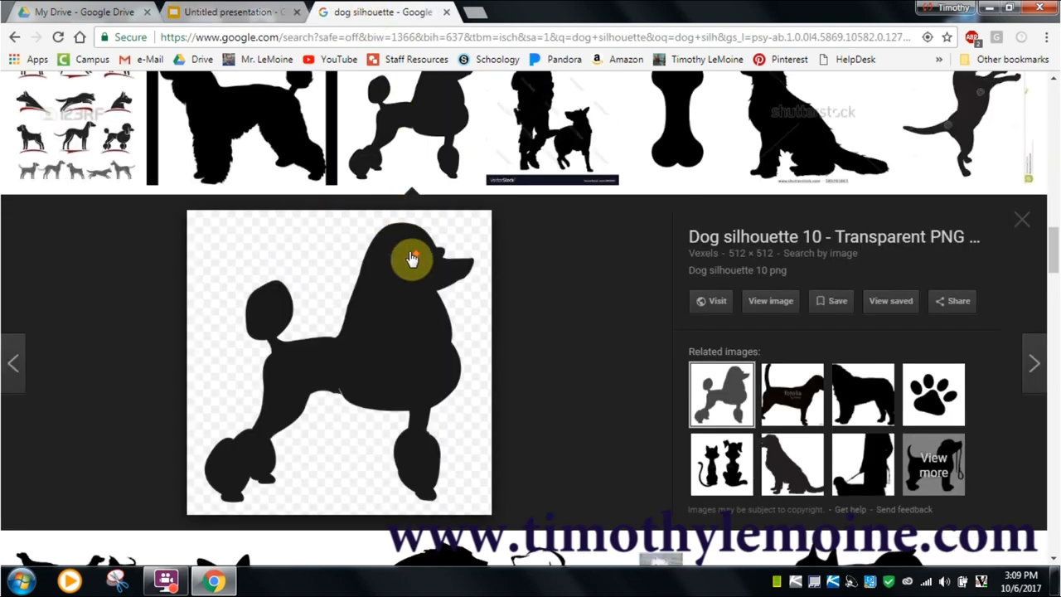
pyautogui.scroll(10, 412, 258)
pyautogui.scroll(5, 412, 248)
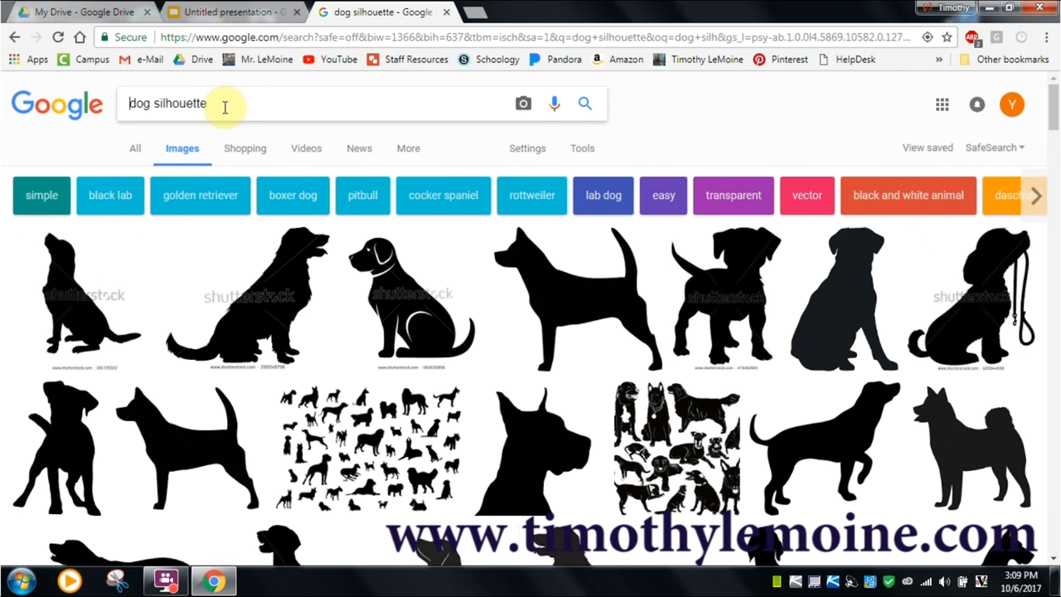
pyautogui.doubleClick(178, 103)
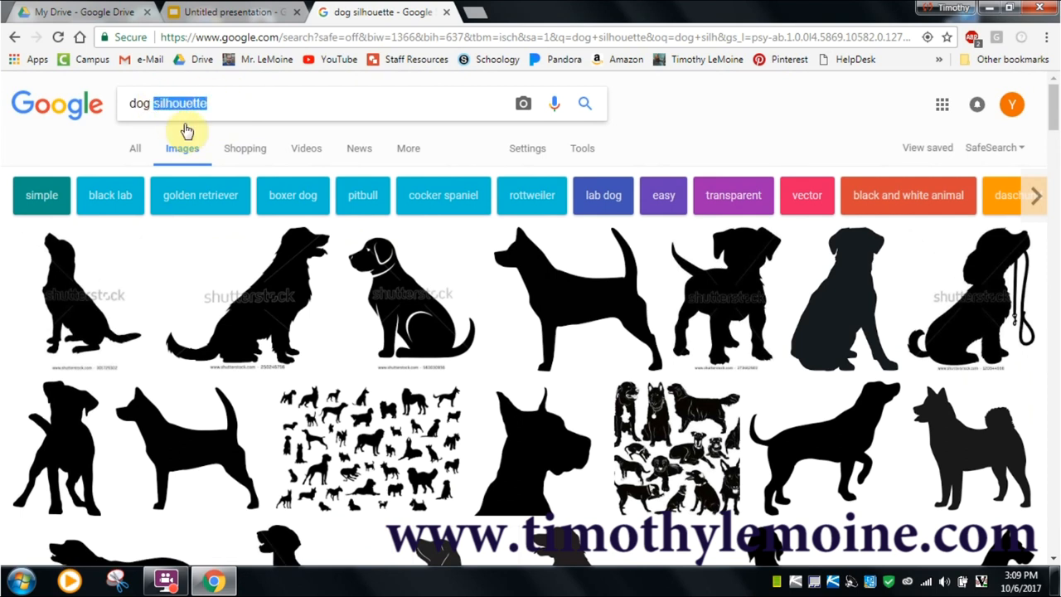
pyautogui.write('line ')
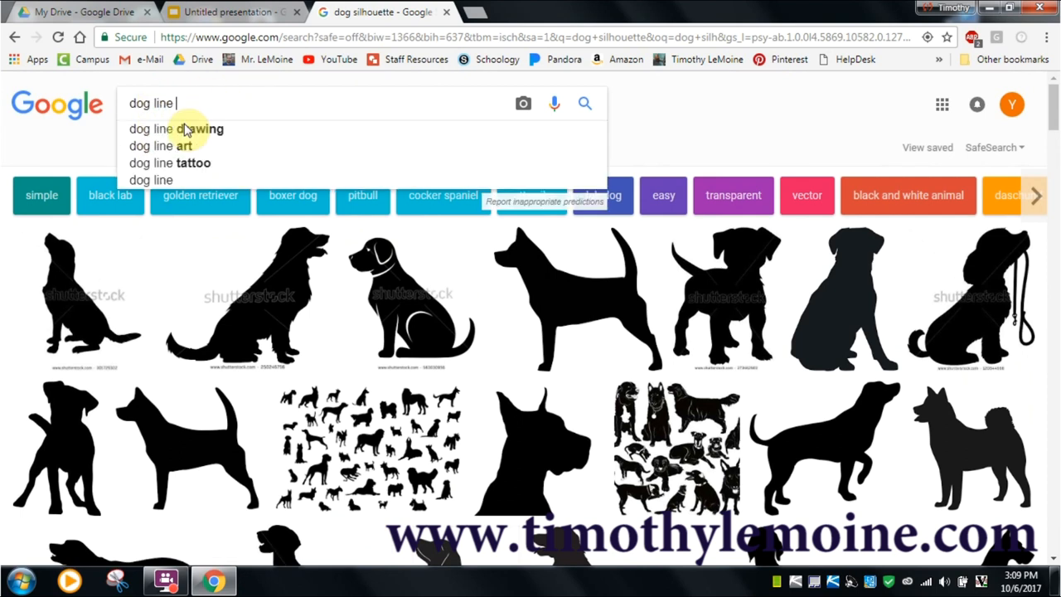
pyautogui.write('drawing')
pyautogui.press('Return')
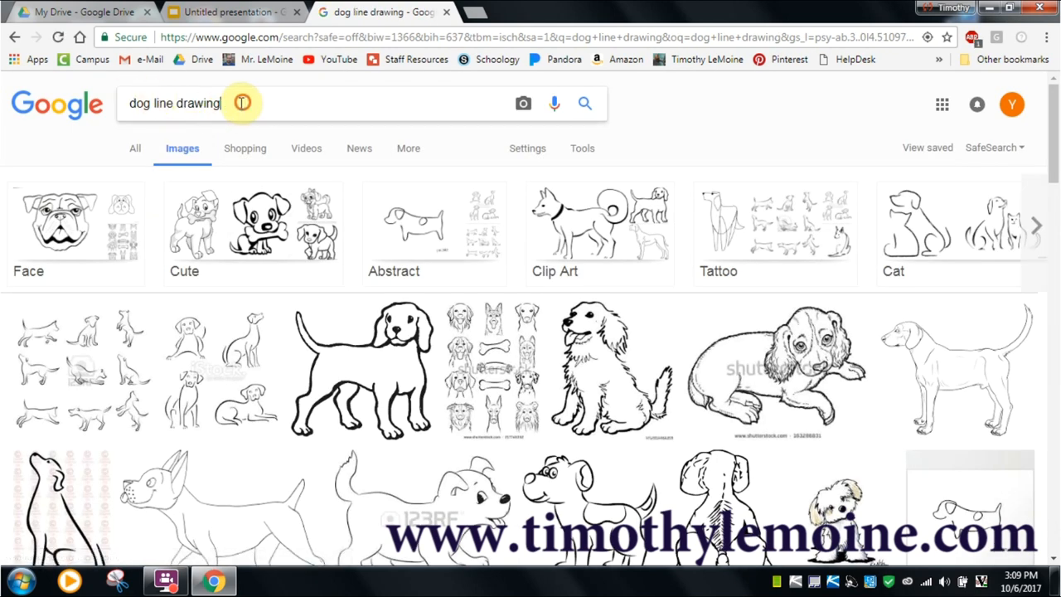
# Revise the query to 'dog line art', then to 'dog drawing'
pyautogui.moveTo(240, 102); pyautogui.dragTo(174, 105)
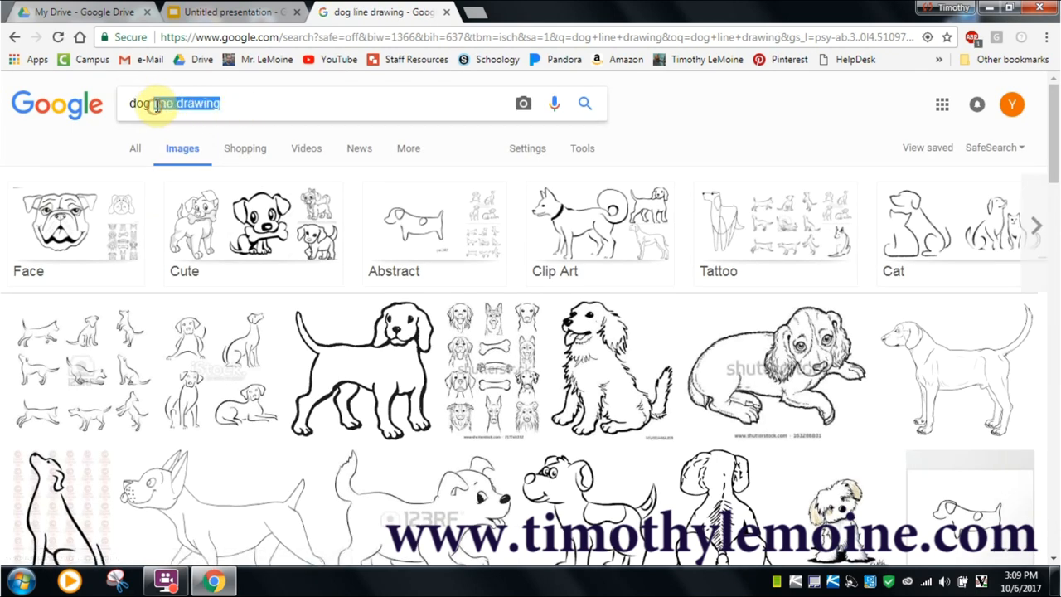
pyautogui.write('li')
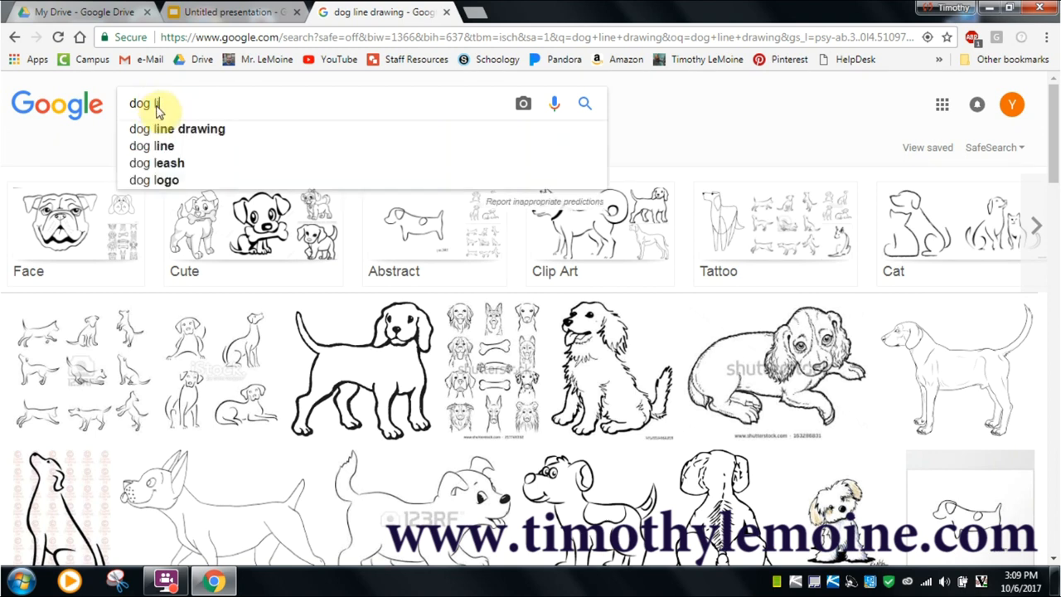
pyautogui.write('ne art')
pyautogui.press('Return')
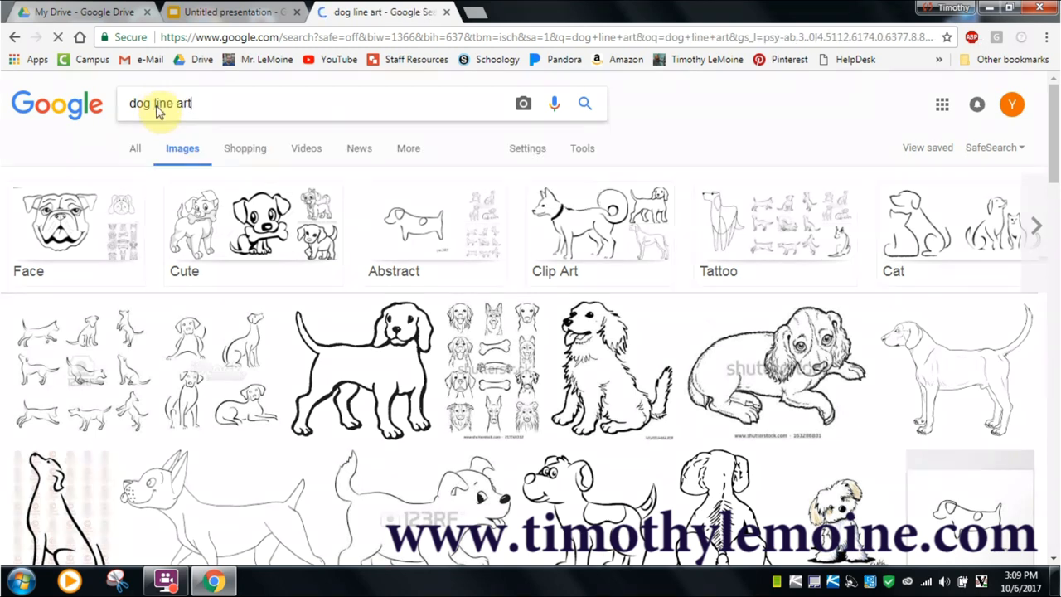
pyautogui.moveTo(204, 103); pyautogui.dragTo(163, 108)
pyautogui.write('dog d')
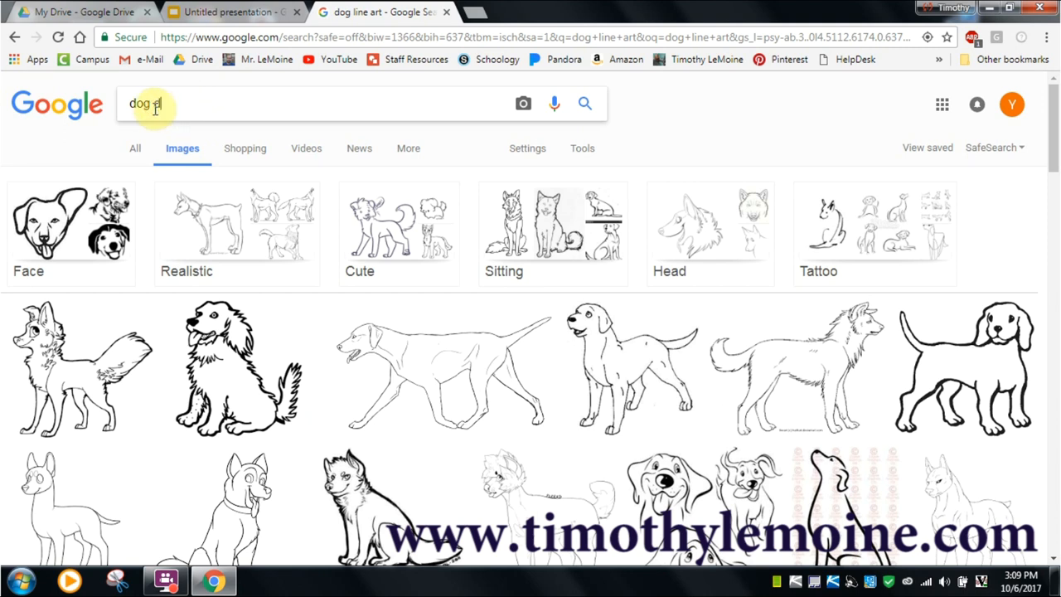
pyautogui.write('rawing')
pyautogui.press('Return')
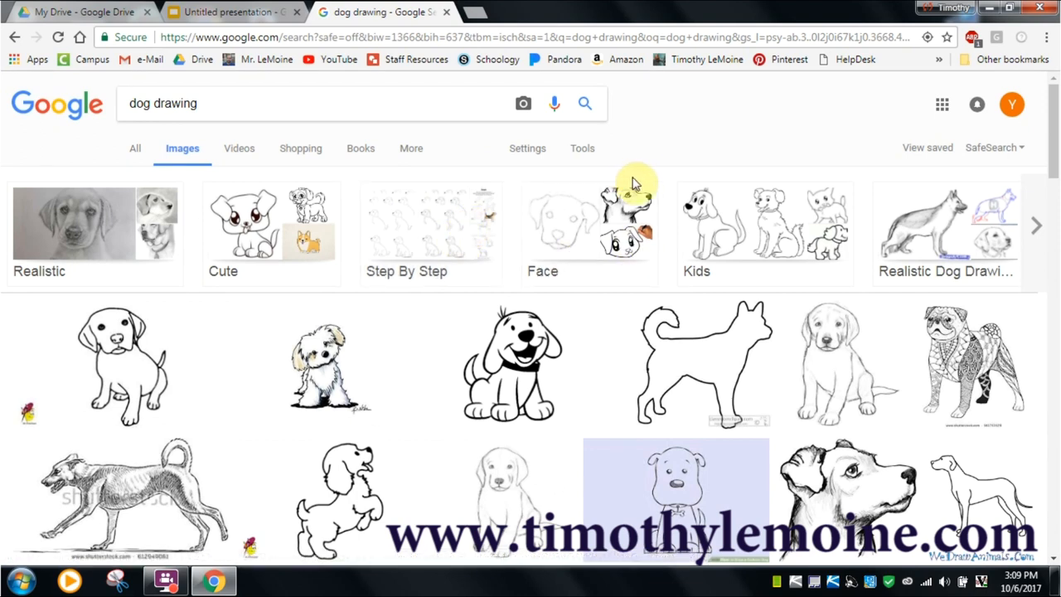
# Filter the dog drawing results to 'Labeled for reuse', then return to the presentation
pyautogui.click(583, 151)
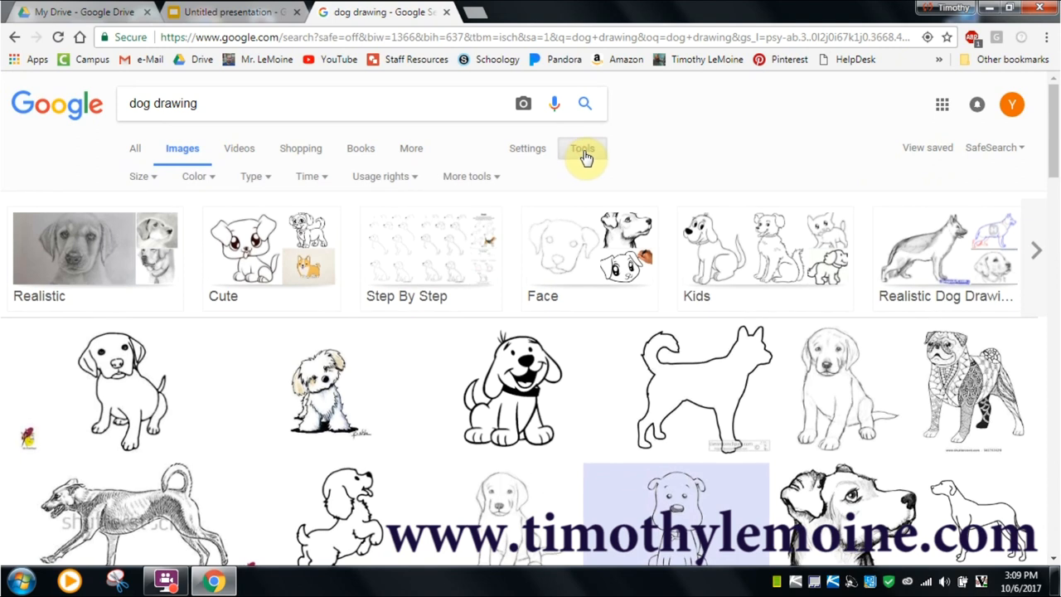
pyautogui.click(413, 179)
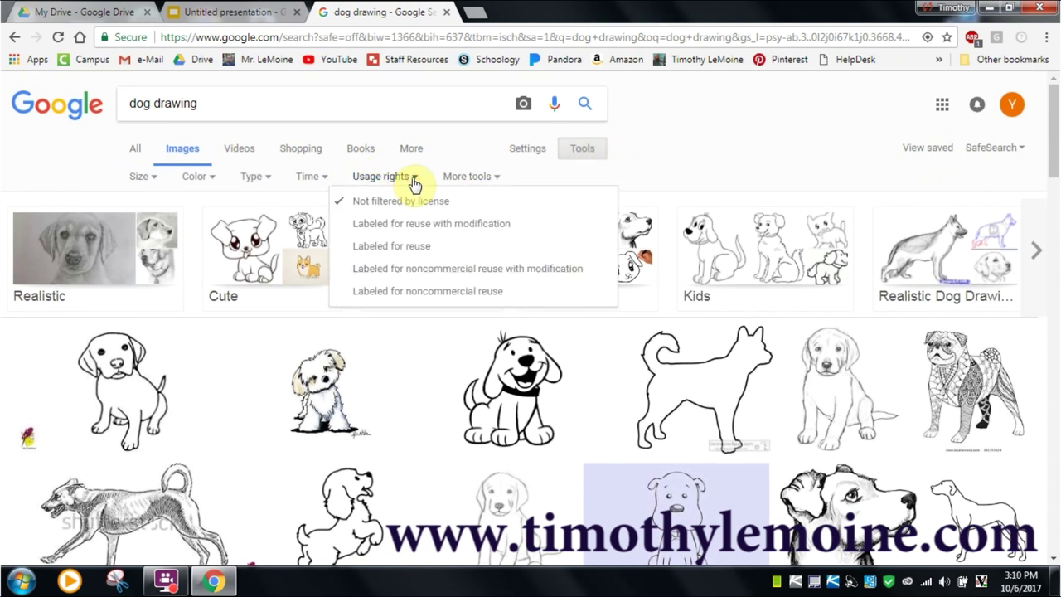
pyautogui.click(408, 248)
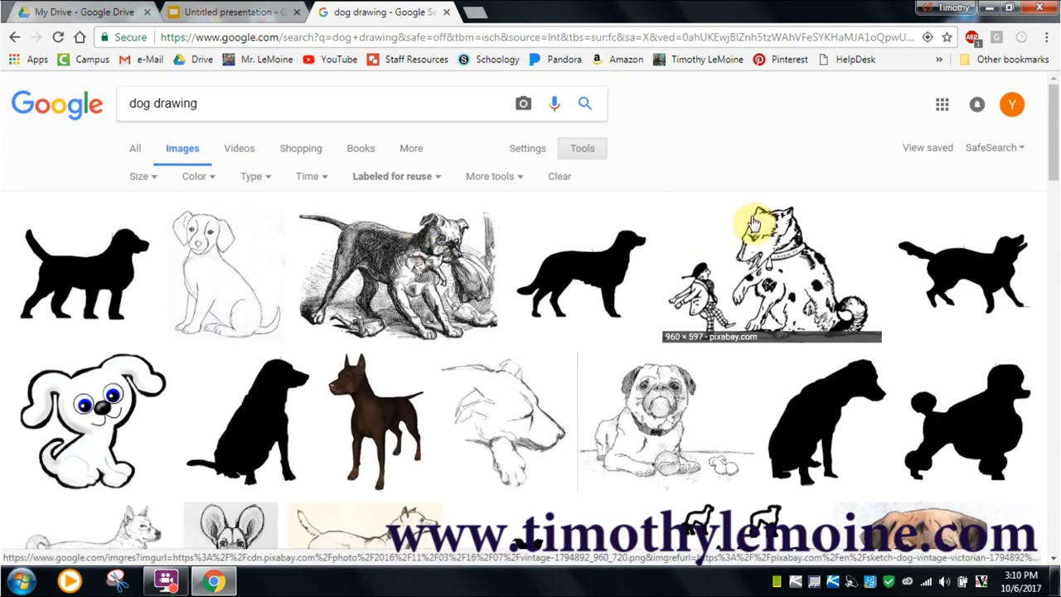
pyautogui.scroll(-4, 724, 249)
pyautogui.scroll(-3, 721, 249)
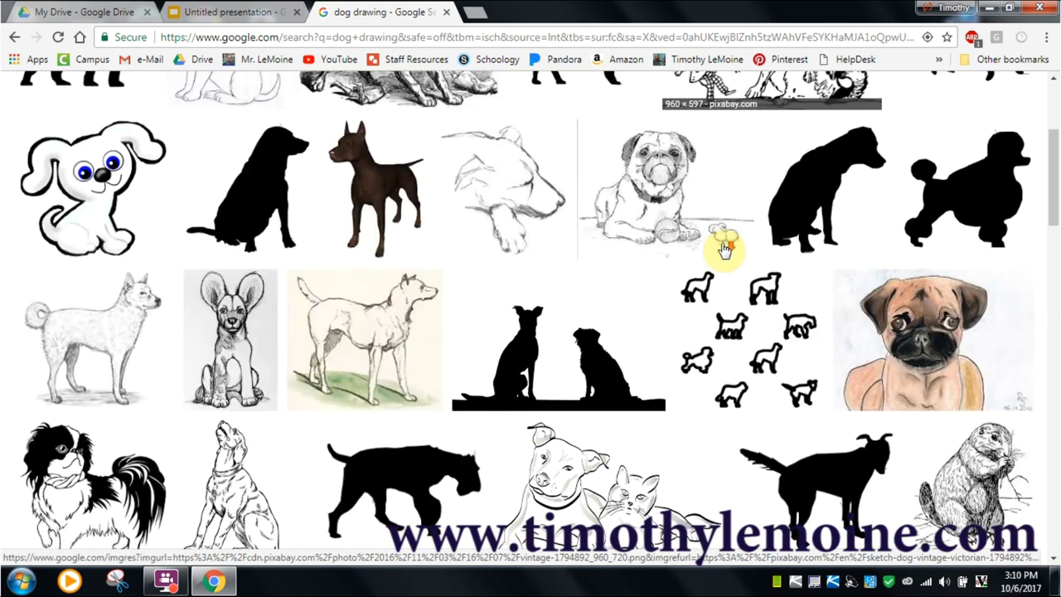
pyautogui.scroll(-2, 561, 249)
pyautogui.click(231, 12)
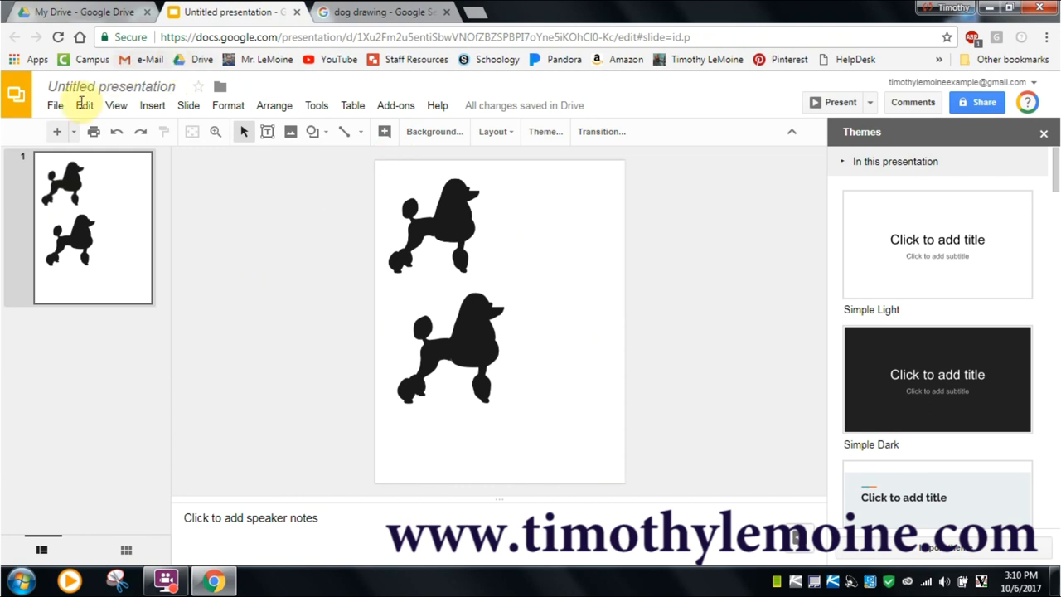
# Bring up the File menu to reach Print for the two-poodle page
pyautogui.click(54, 106)
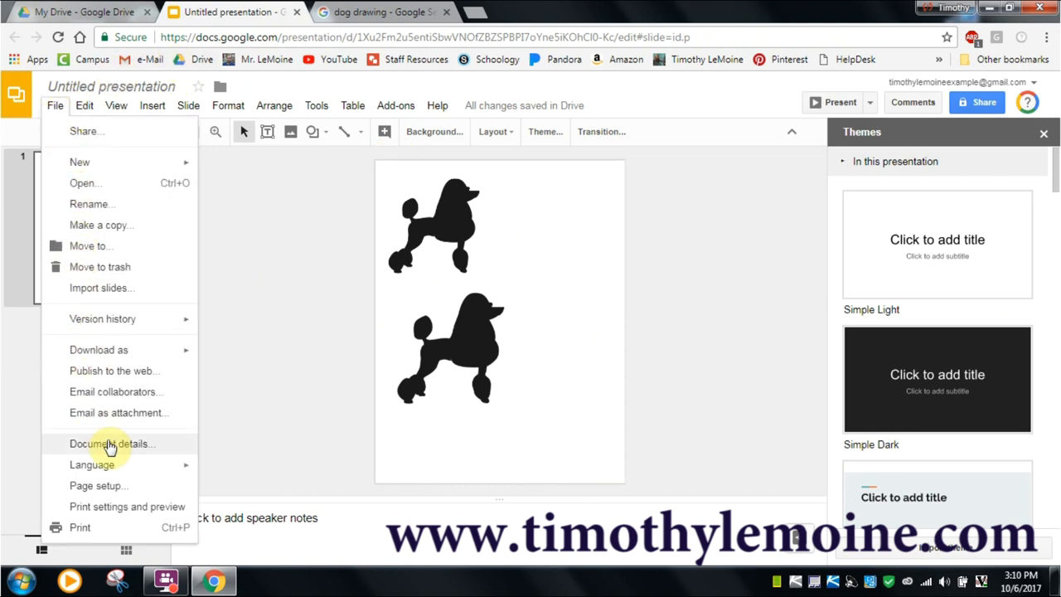